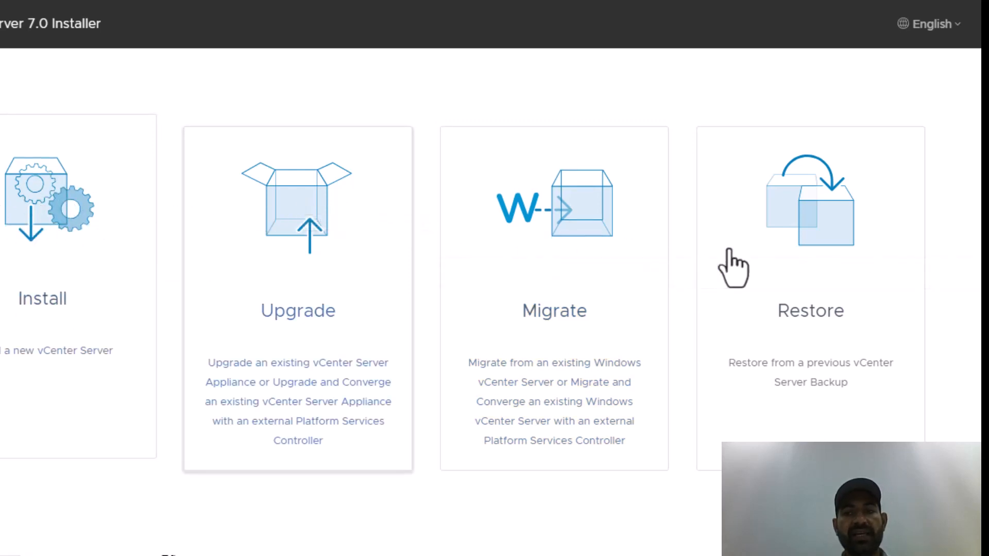
Step: Start a new vCenter Server installation, accept the end user license agreement and continue to the deployment target settings
left_click(42, 211)
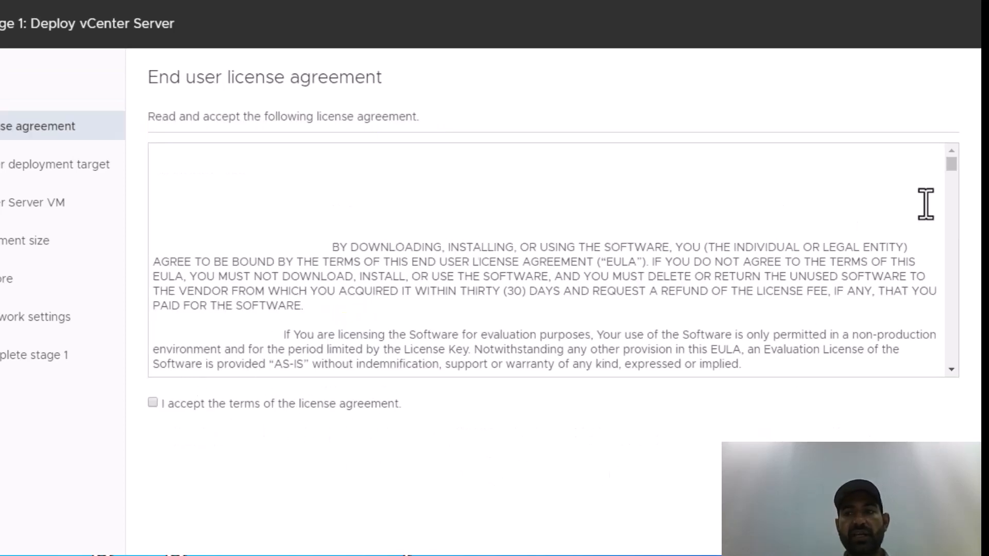
left_click_drag(954, 164, 954, 390)
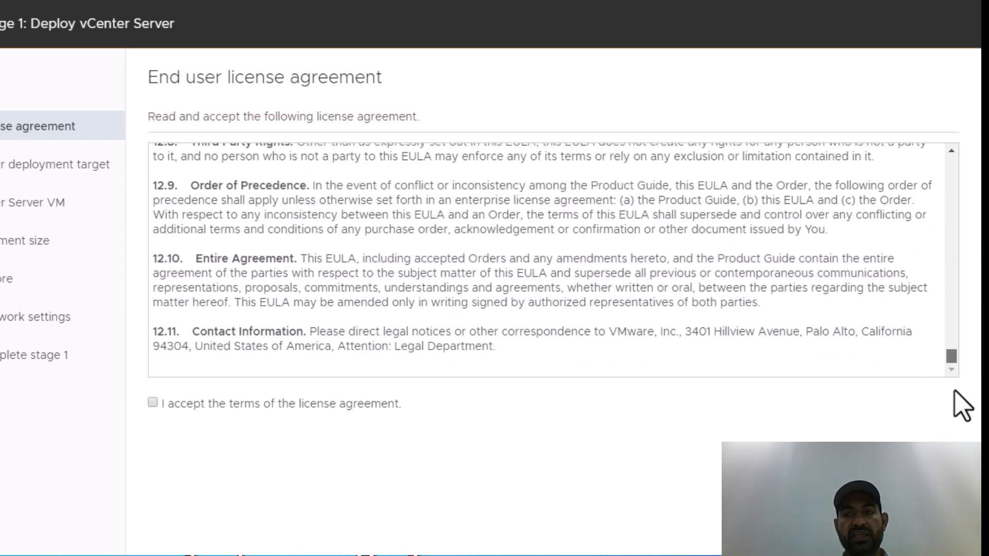
left_click(152, 402)
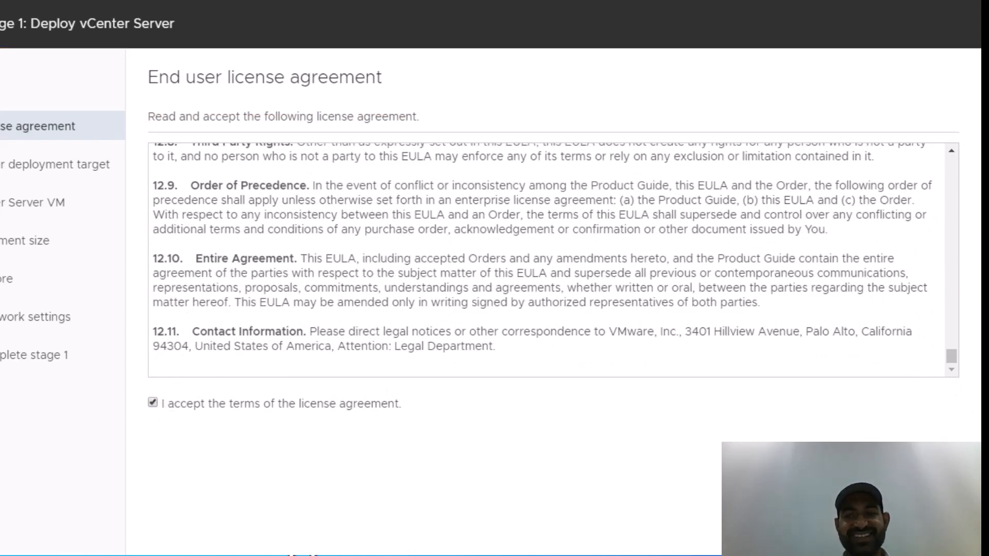
left_click(934, 530)
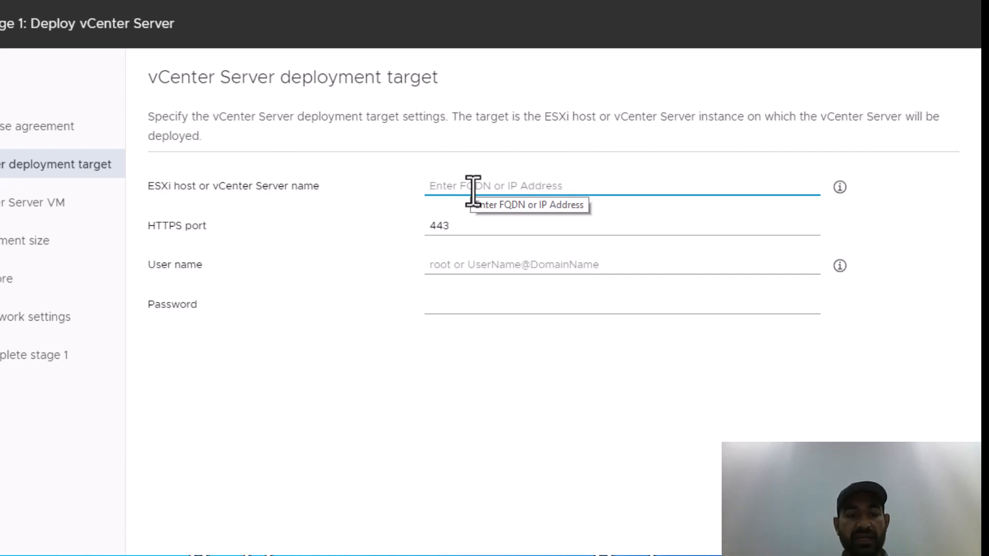
Step: Set the deployment target's ESXi host to 192.168.100.120 and its user name to root
type("192")
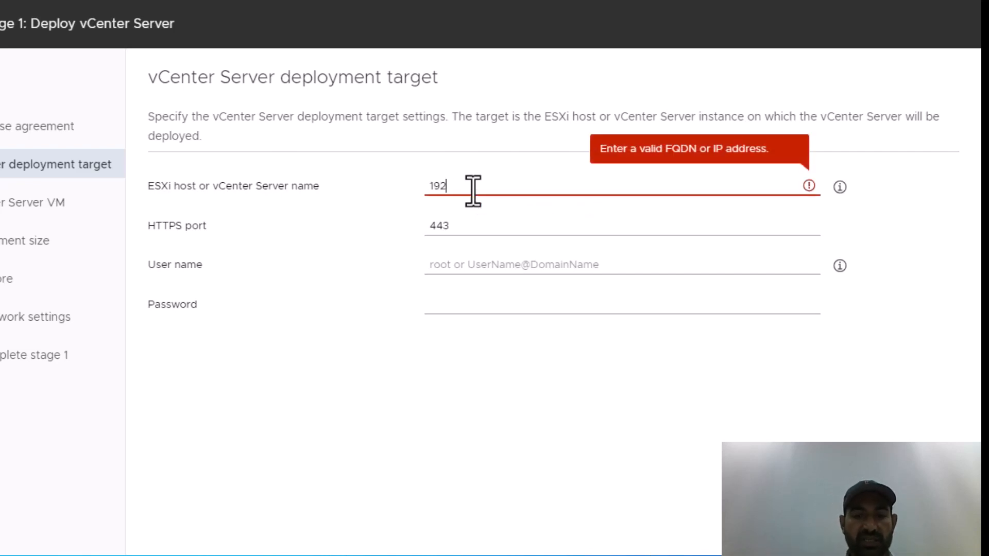
type(".168")
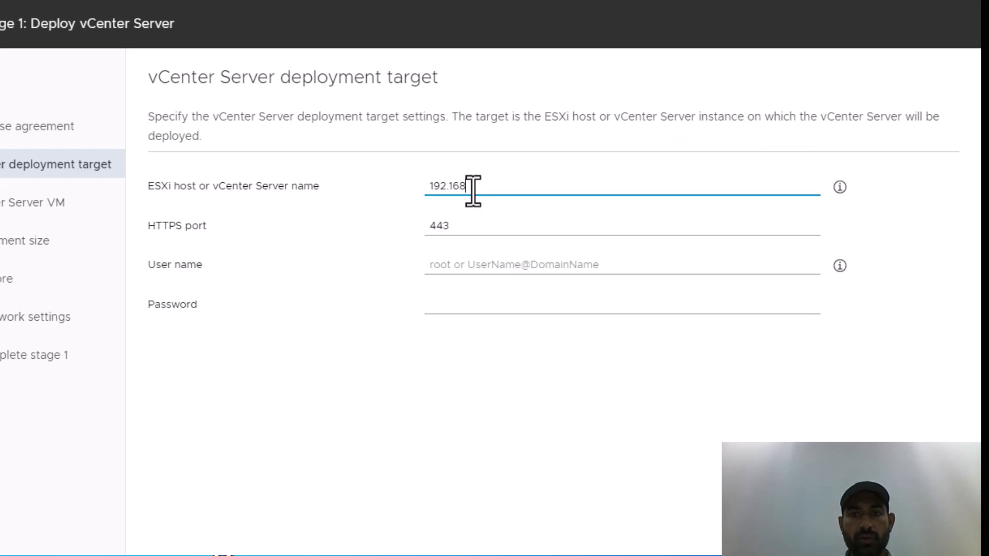
type(".100.1")
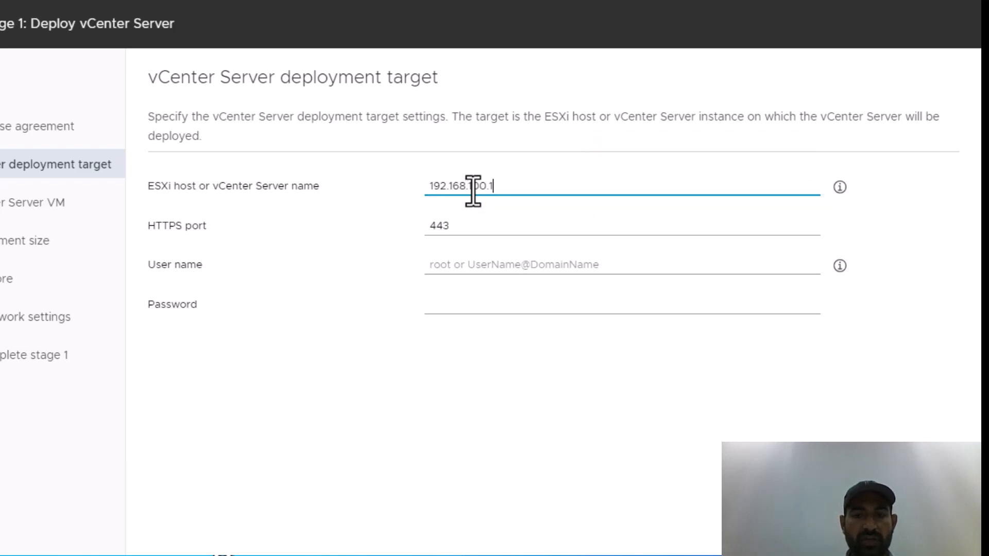
type("20")
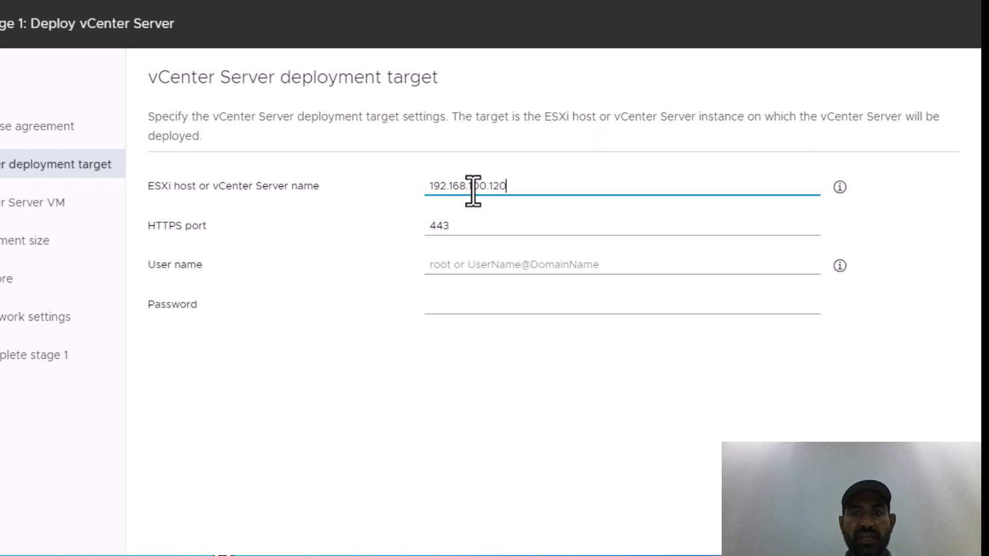
left_click(478, 260)
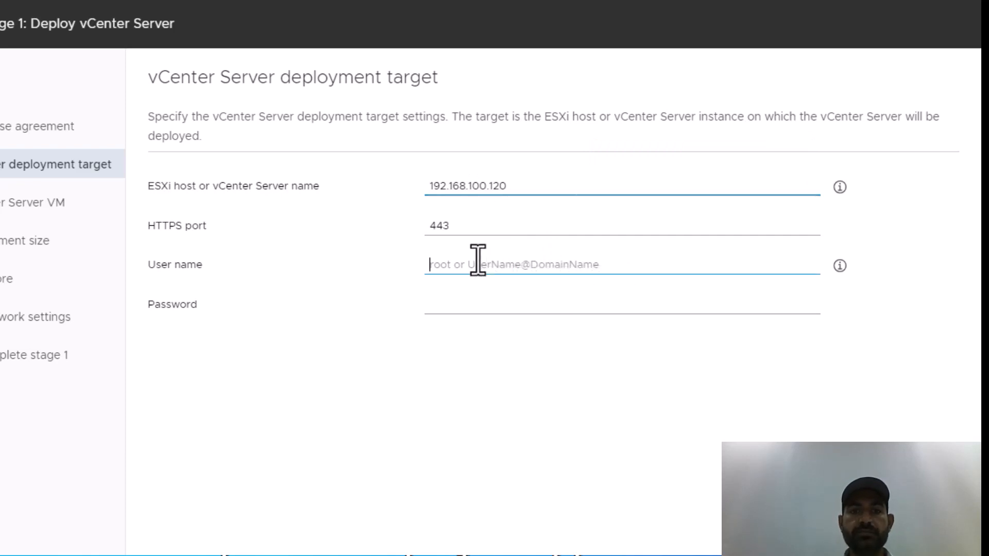
type("root")
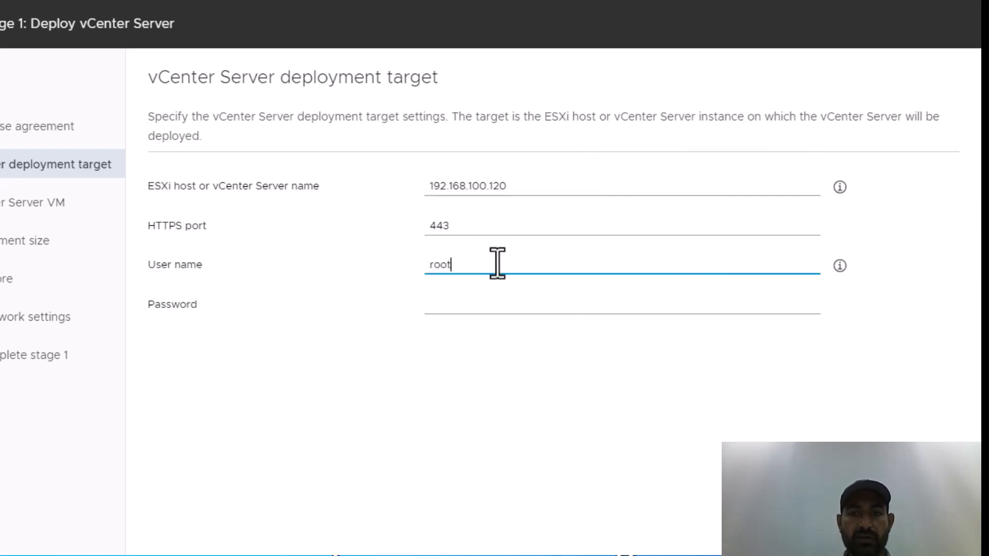
Step: Enter the ESXi host's root password, submit the deployment target and accept its SSL certificate
key("Tab")
type("*")
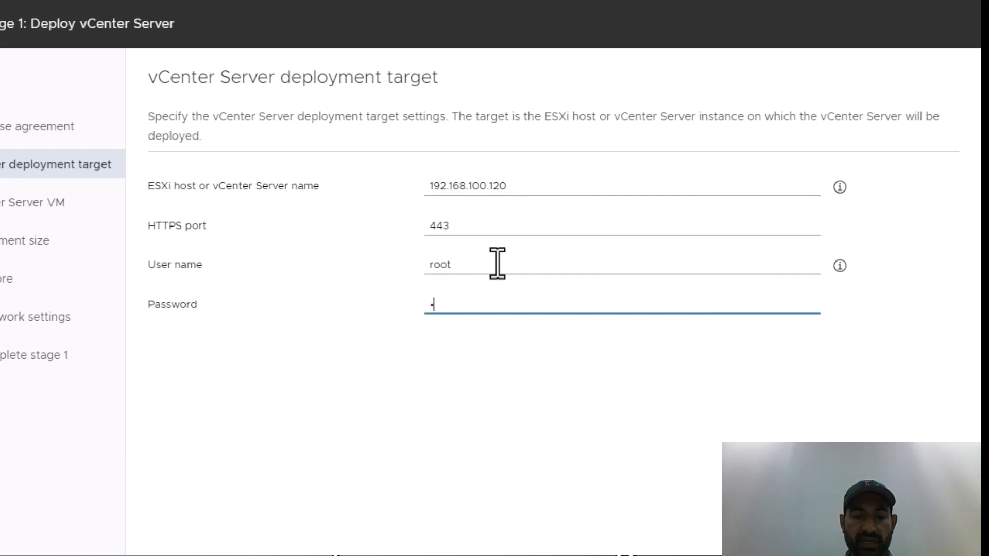
type("**")
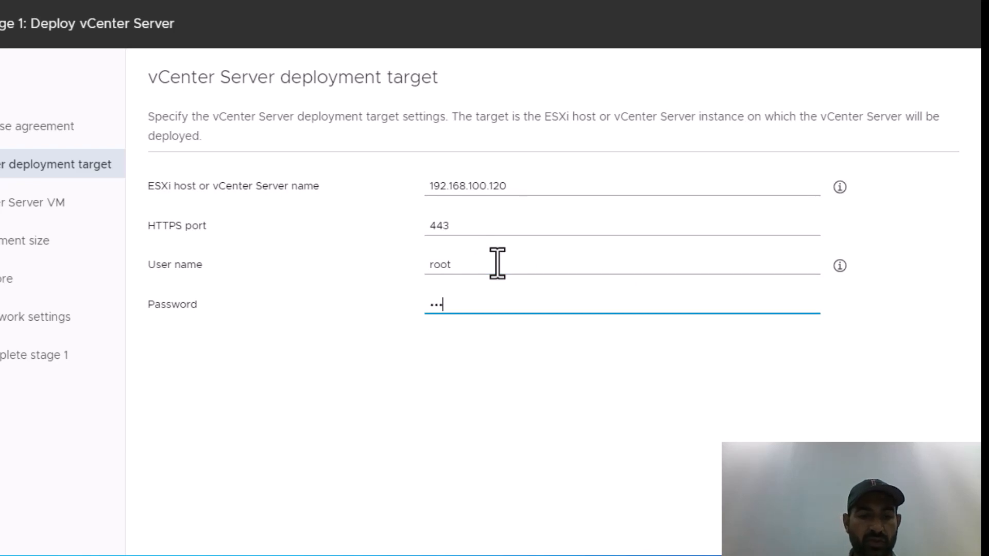
type("**********")
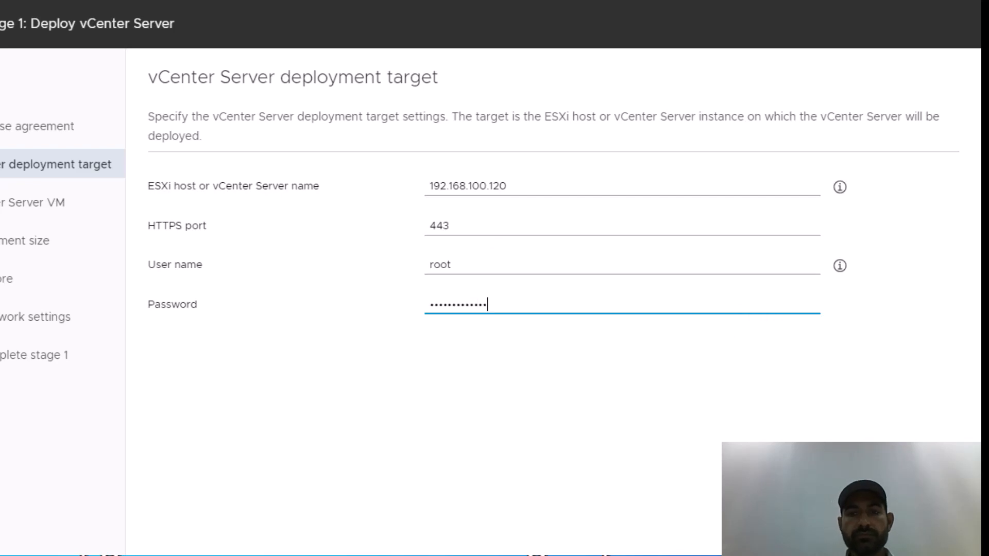
left_click(931, 531)
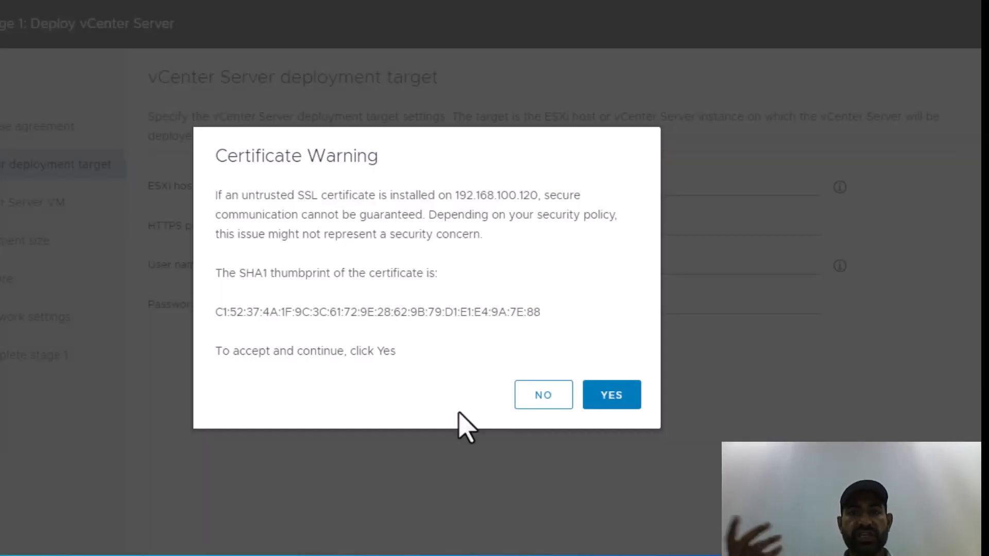
left_click(625, 396)
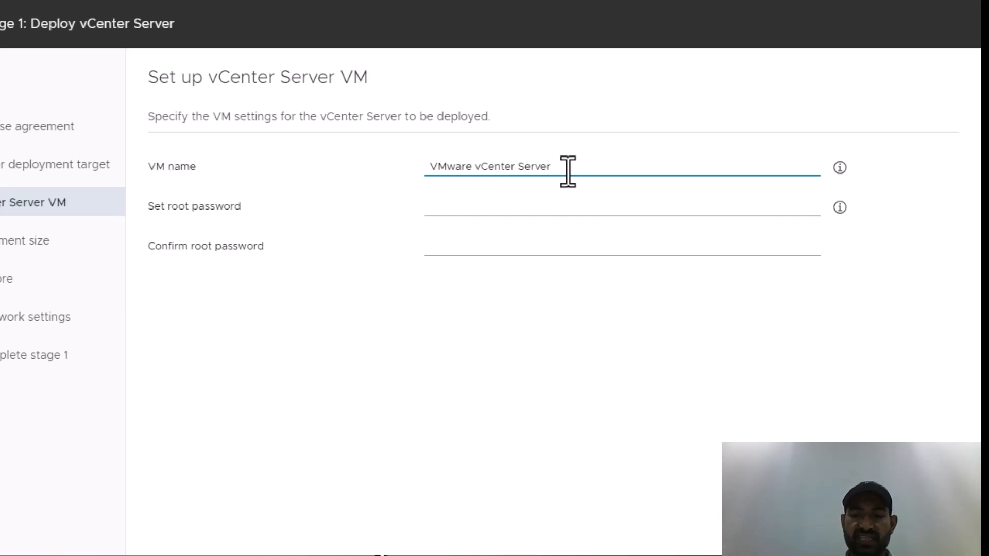
Step: Name the VM "VMware vCenter Server (100.120)", then enter and confirm its root password
type("()")
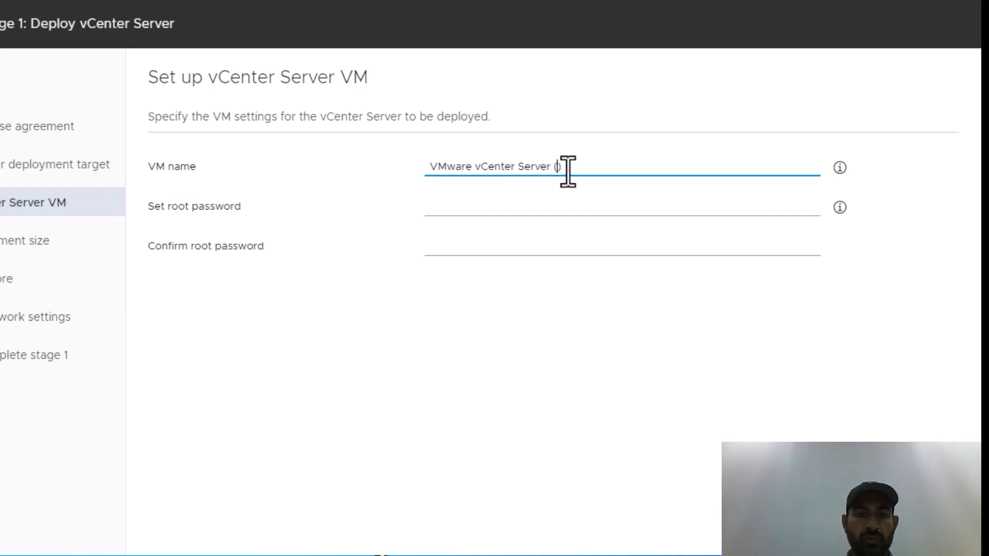
type("100.120")
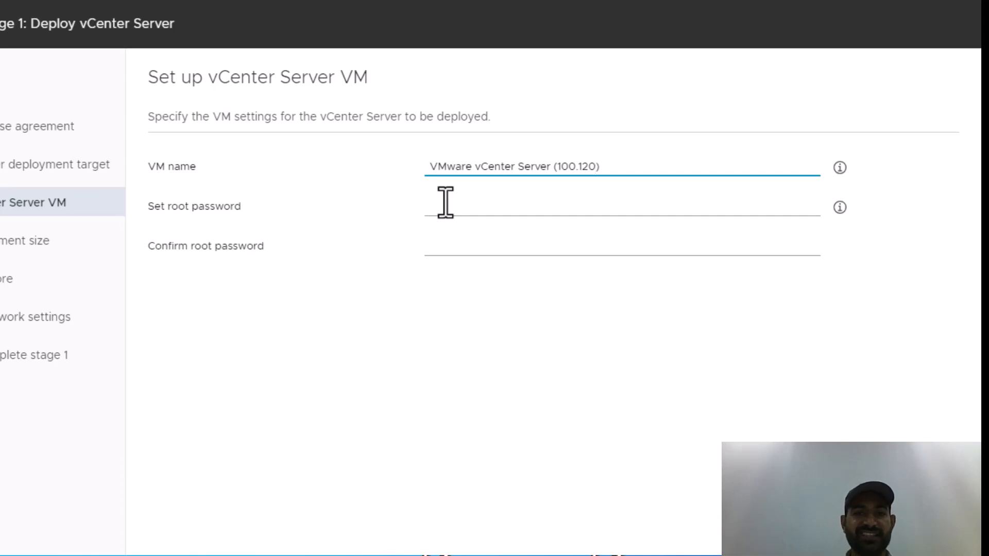
left_click(469, 211)
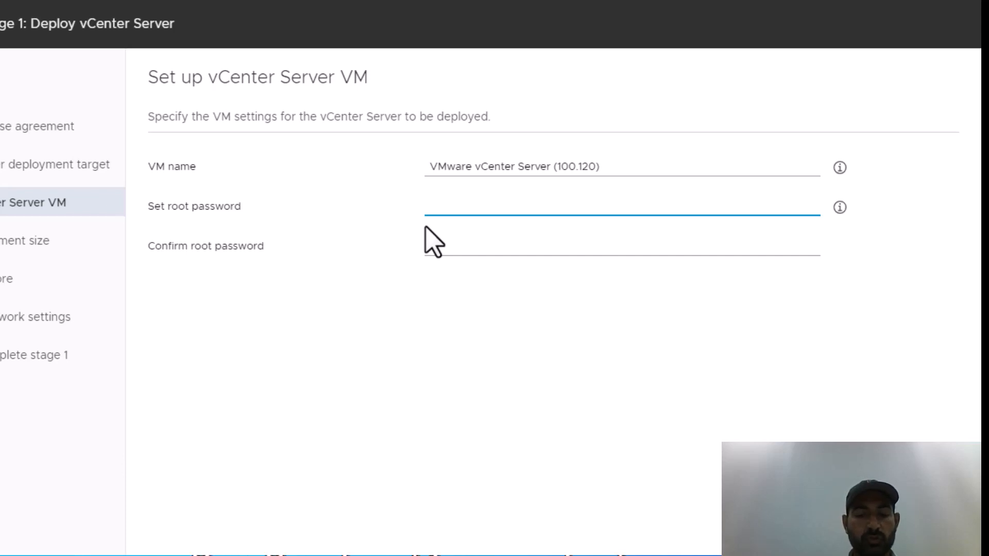
type("•••••••••••••")
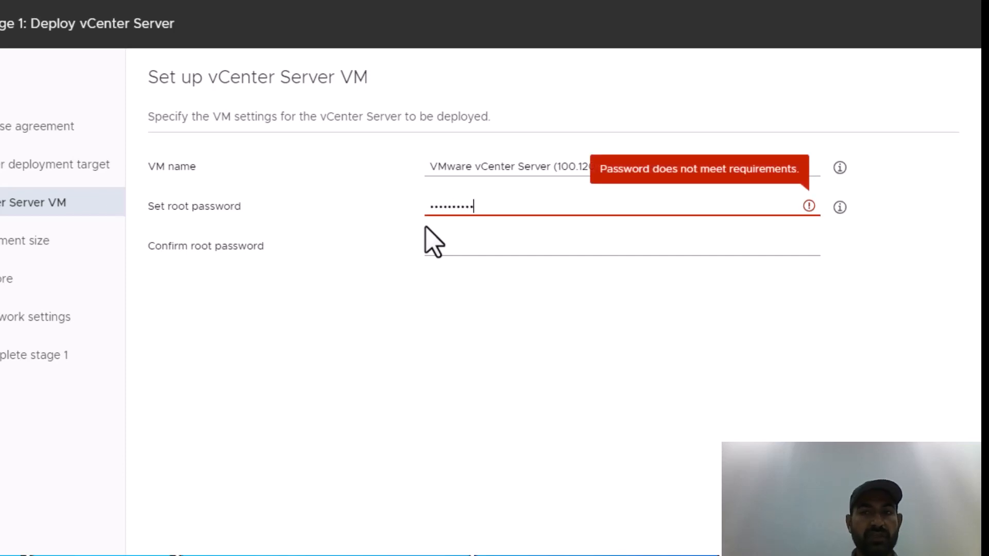
key("Tab")
type("•")
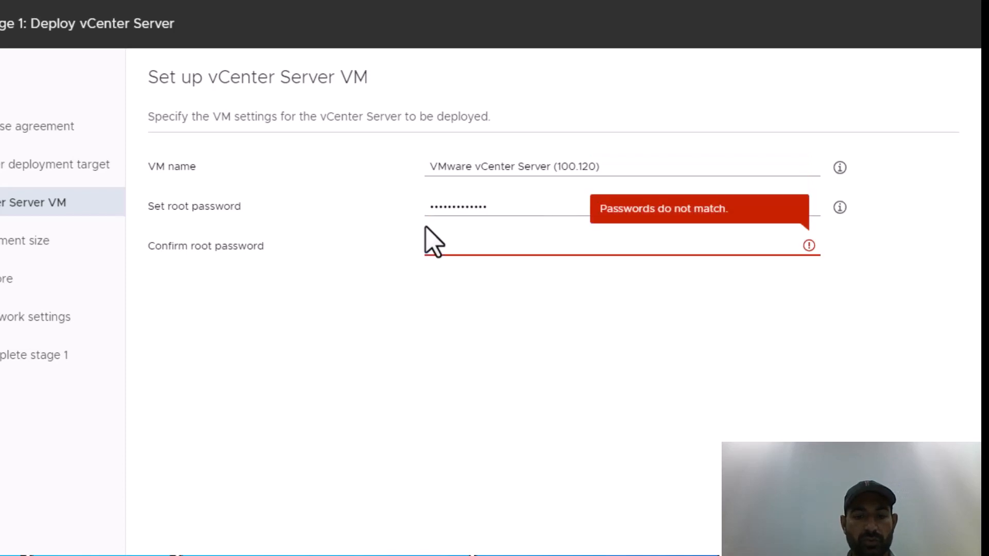
type("••")
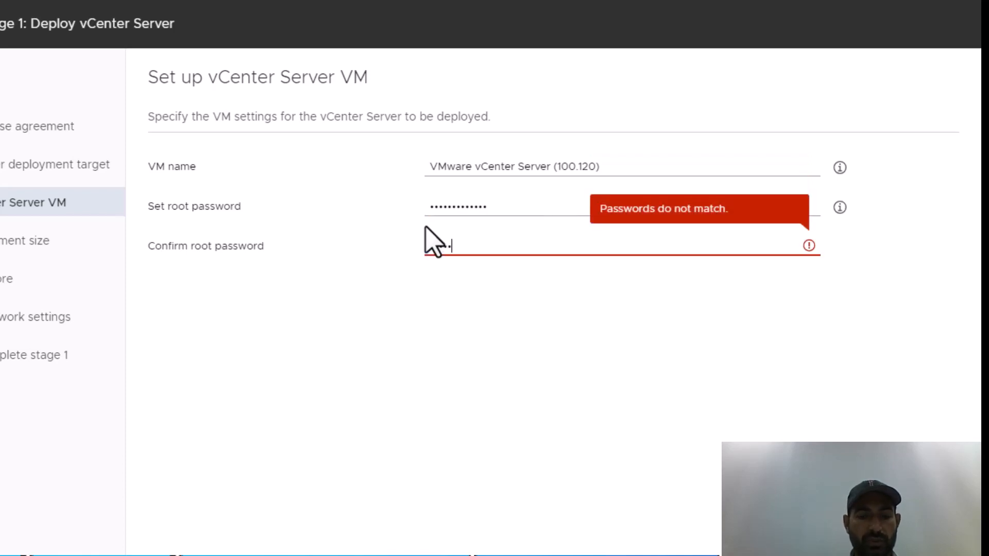
type("••••••••••")
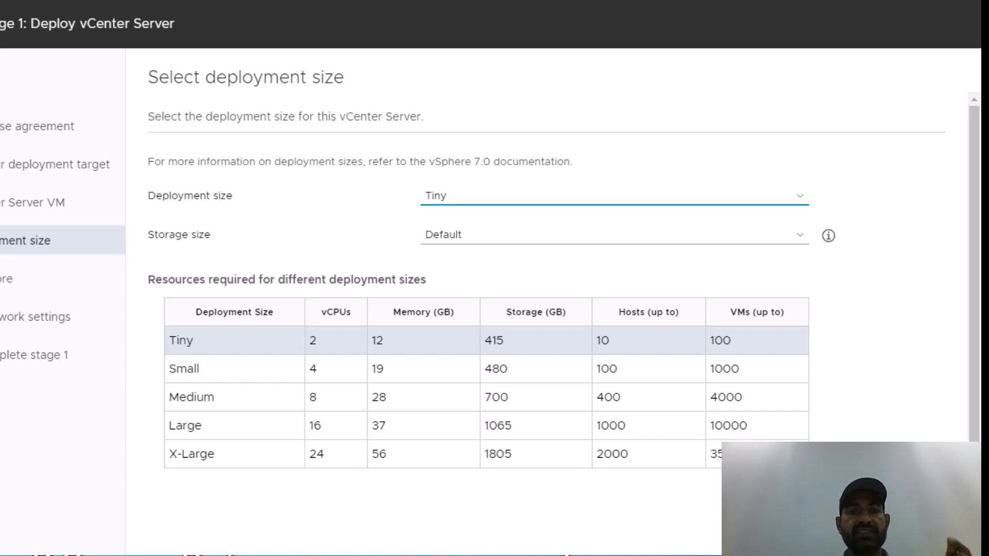
Step: Review the available options for deployment size and storage size
left_click(798, 200)
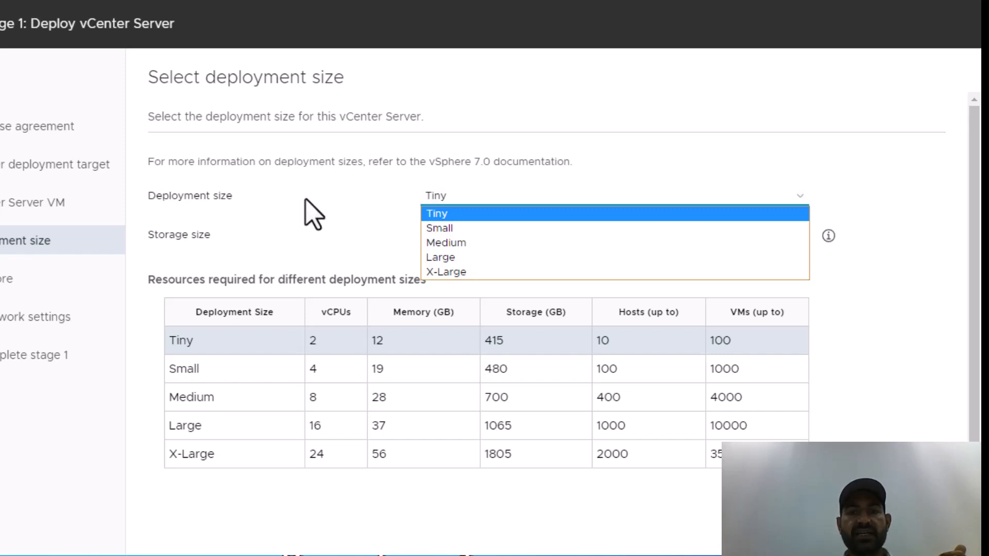
left_click(311, 213)
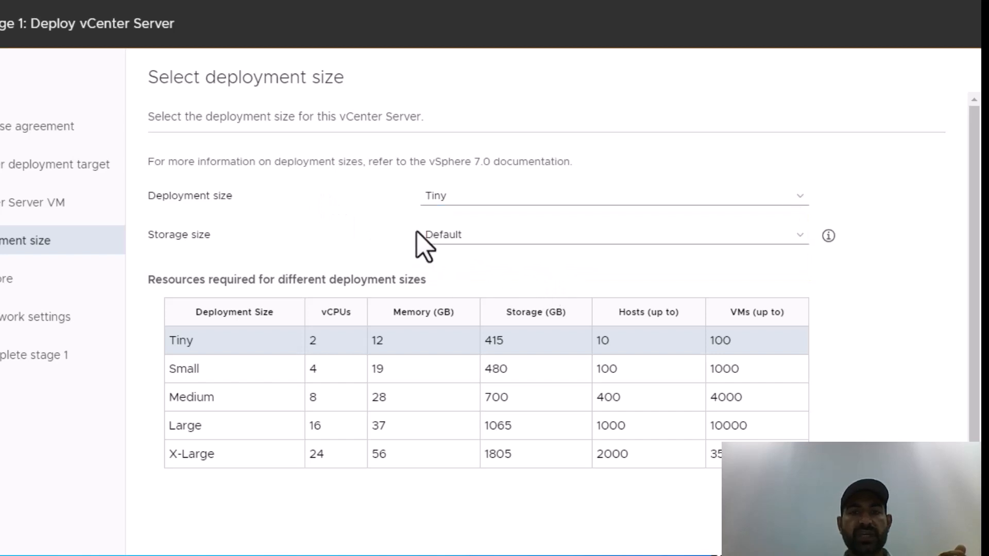
left_click(479, 234)
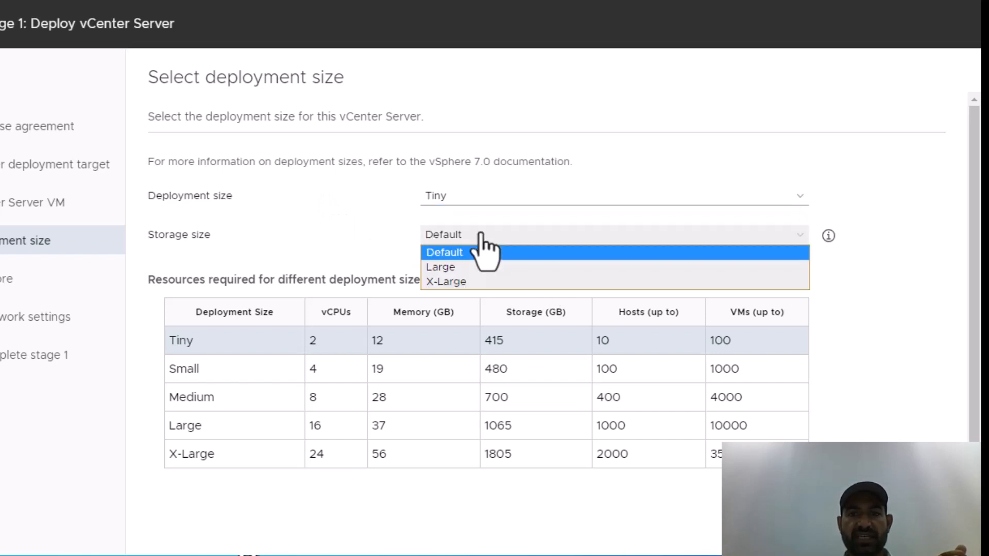
left_click(479, 235)
Step: Try the Small and Medium deployment sizes to compare their requirements, and switch back to Tiny
left_click(479, 196)
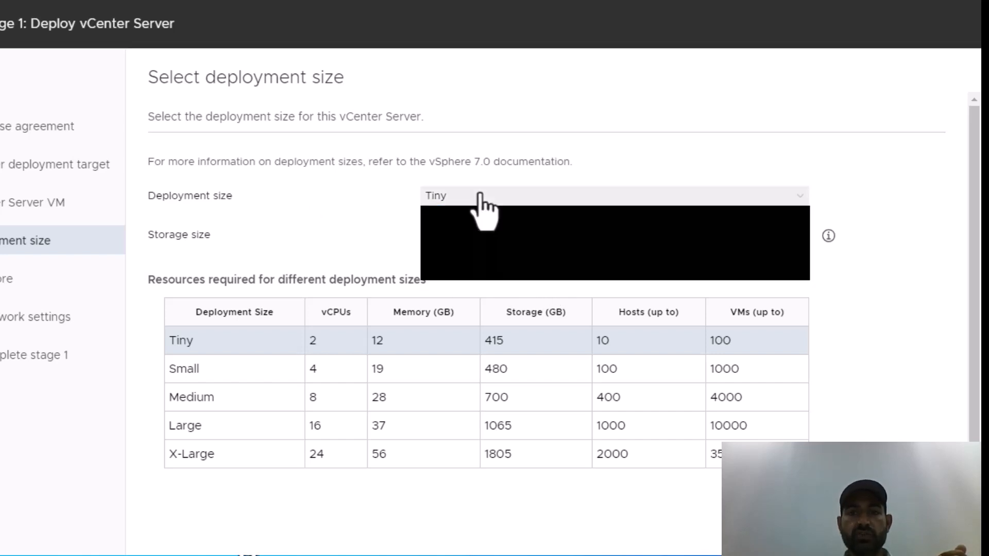
left_click(447, 230)
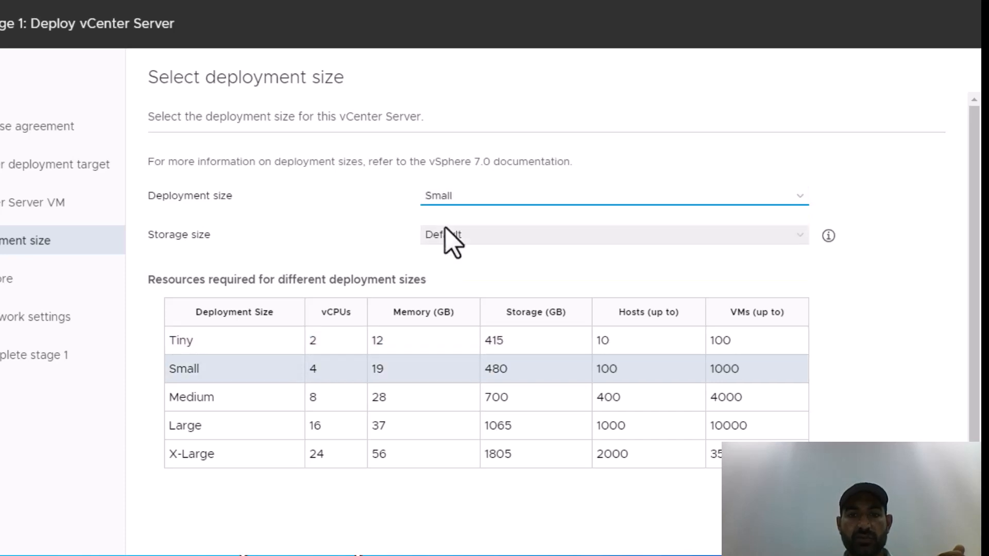
left_click(474, 196)
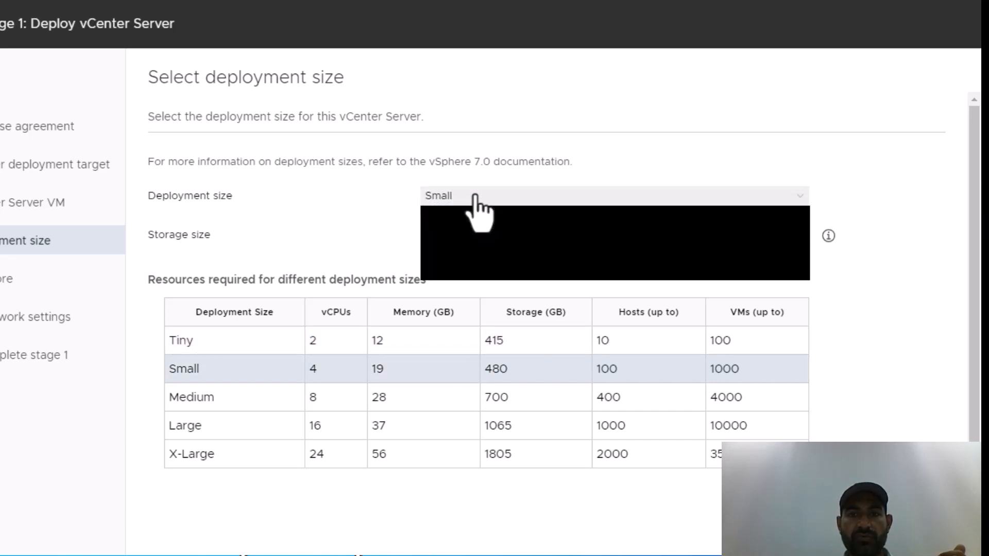
left_click(460, 242)
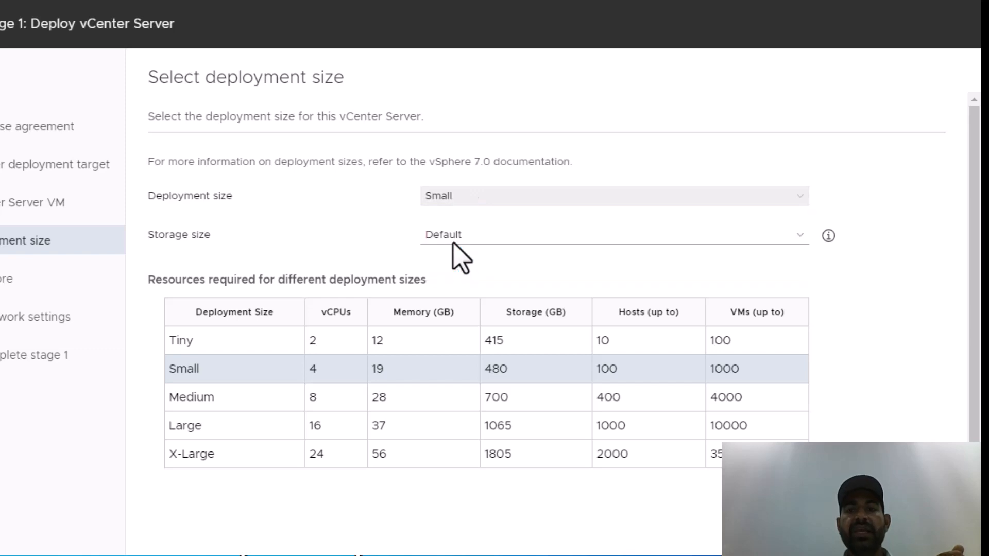
left_click(473, 199)
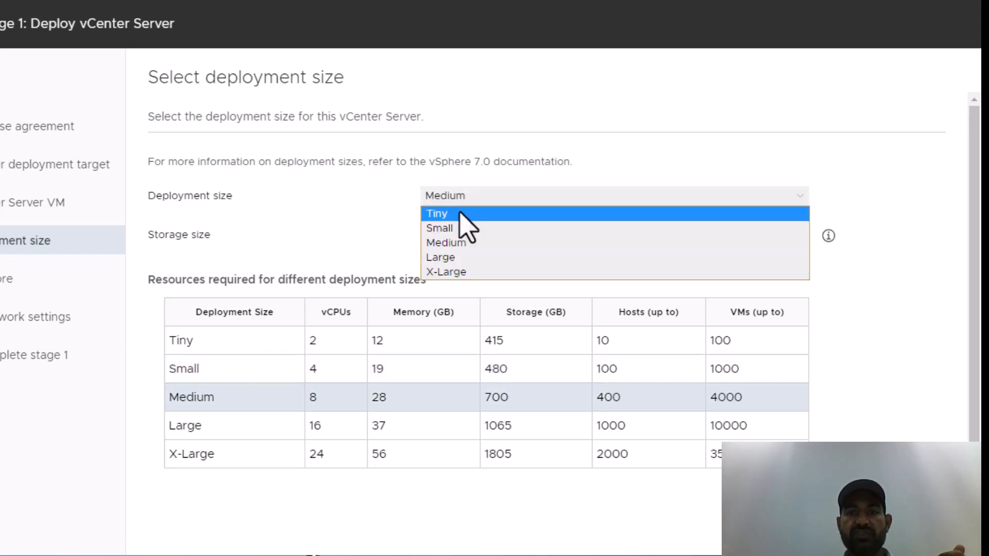
left_click(441, 216)
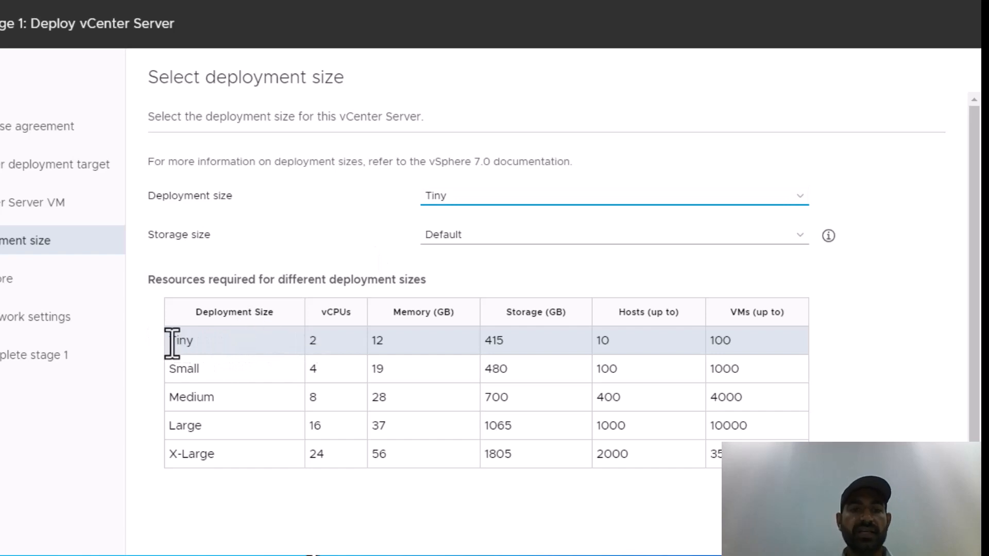
Step: Examine the vCPU, memory, storage, host and VM figures for the Tiny deployment size in the resource table
double_click(190, 342)
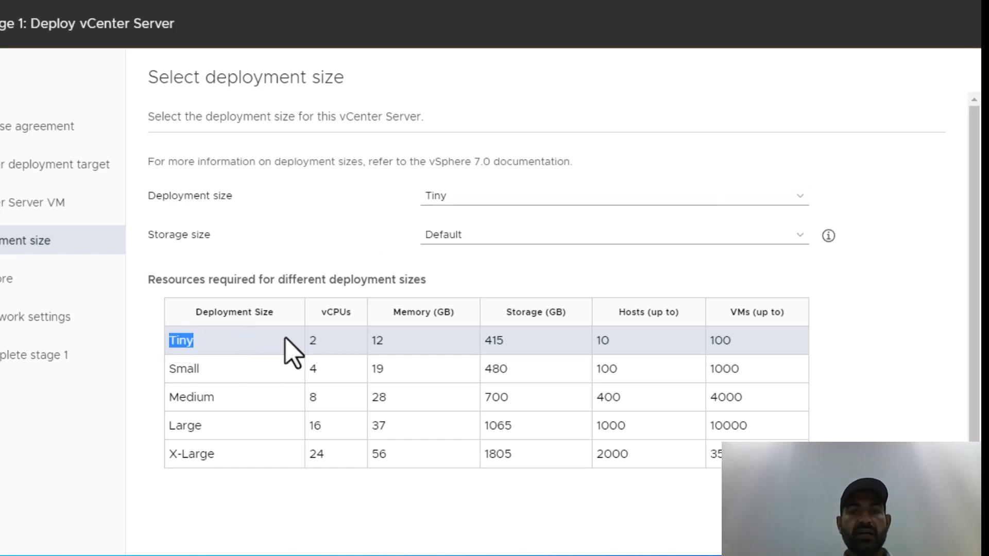
double_click(312, 341)
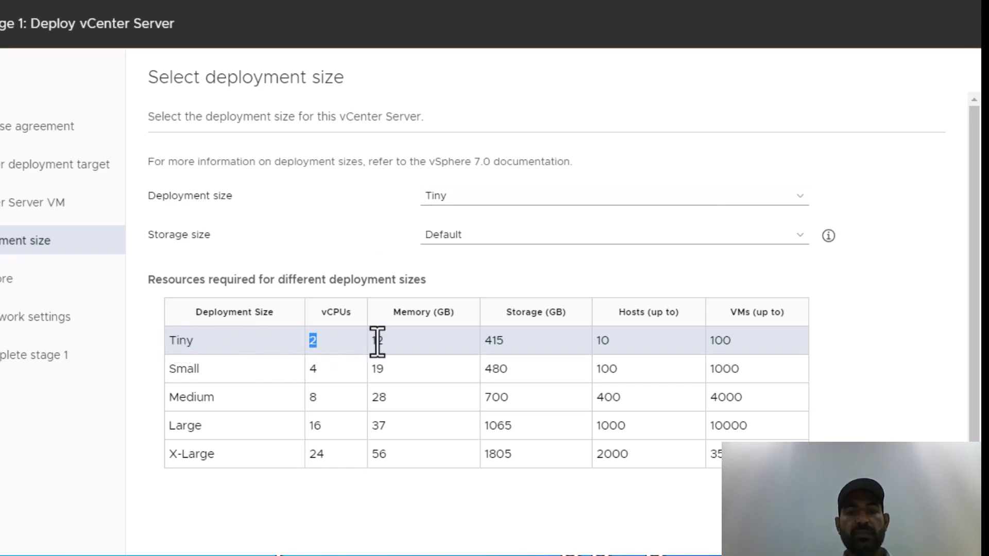
left_click_drag(378, 342, 437, 342)
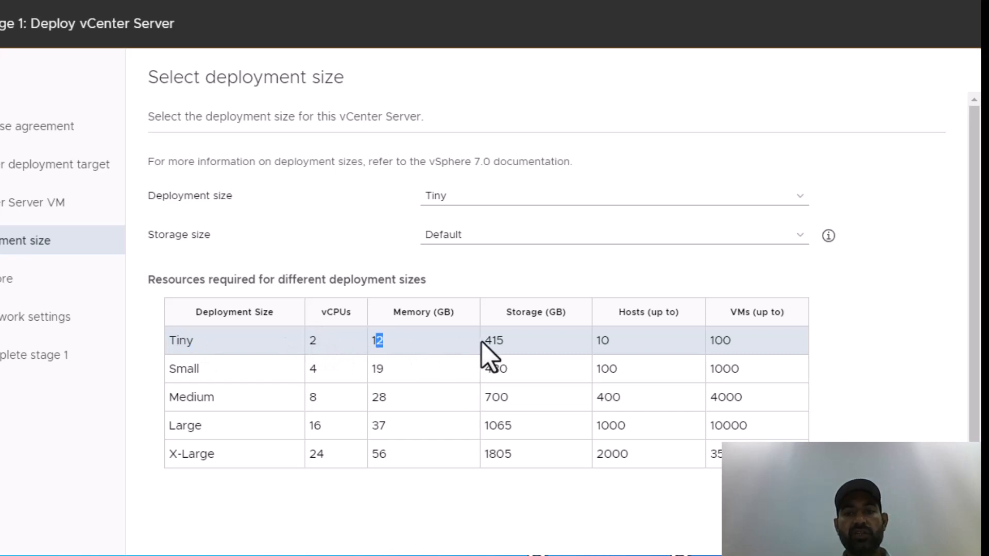
double_click(510, 346)
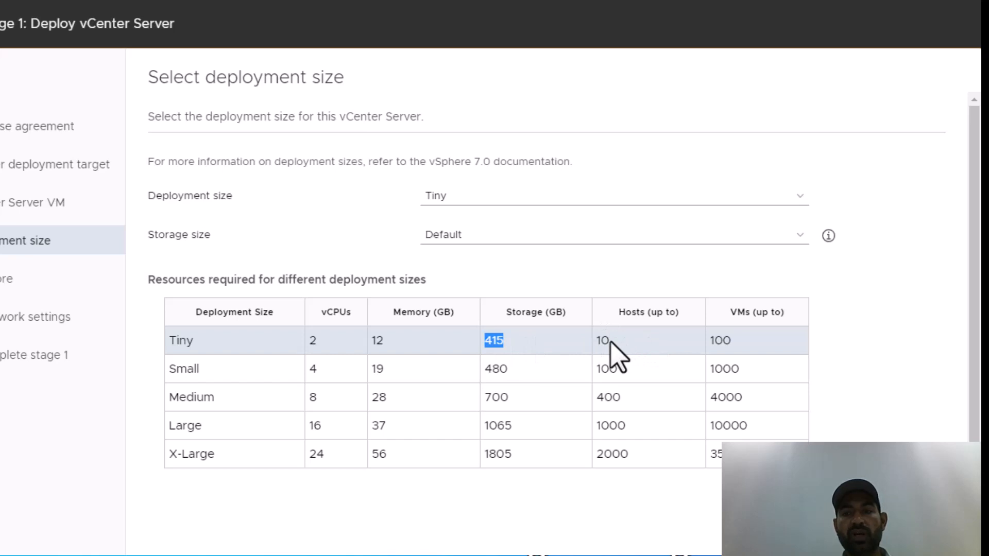
left_click_drag(610, 353, 584, 355)
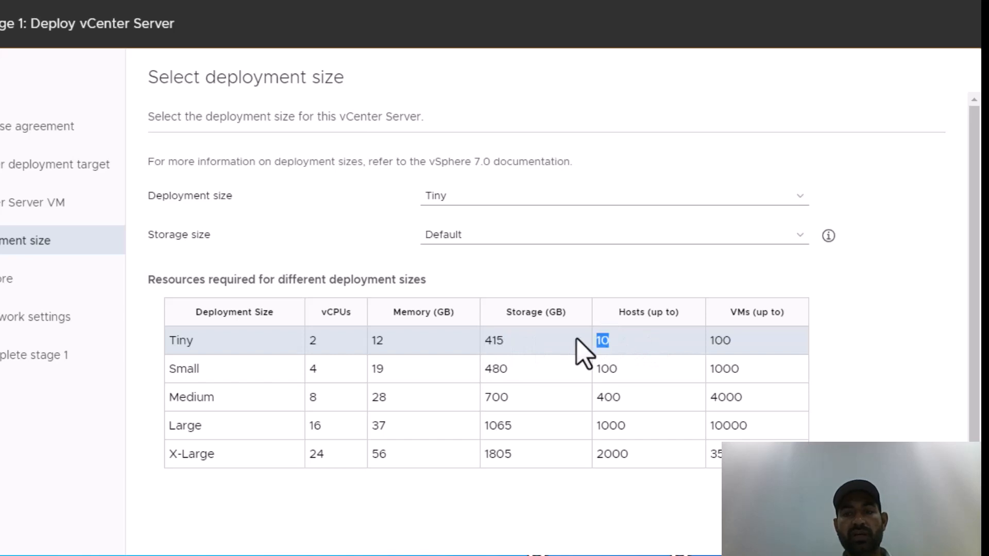
left_click(729, 342)
left_click_drag(729, 342, 699, 343)
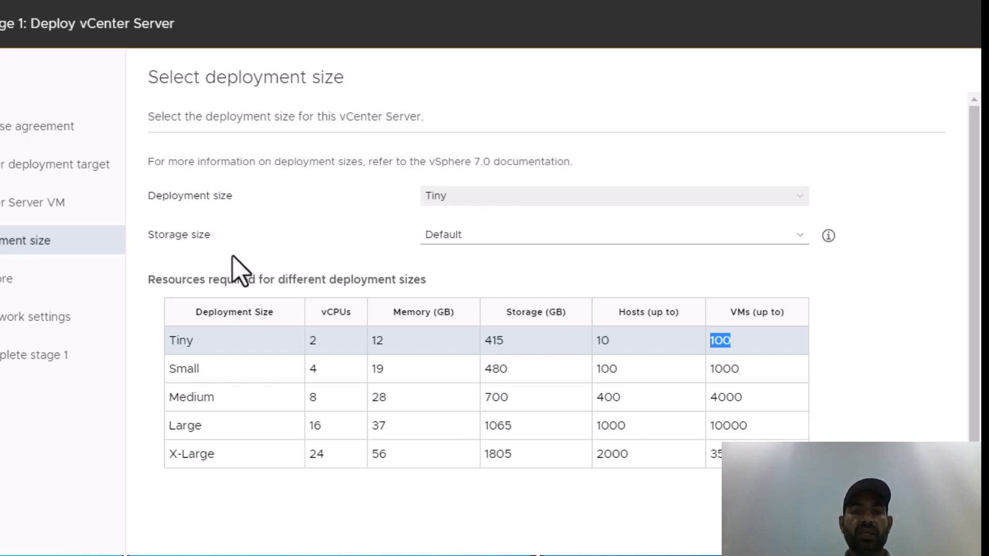
Step: Try the Large and X-Large storage sizes to compare their storage requirements, and switch back to Default
left_click(487, 238)
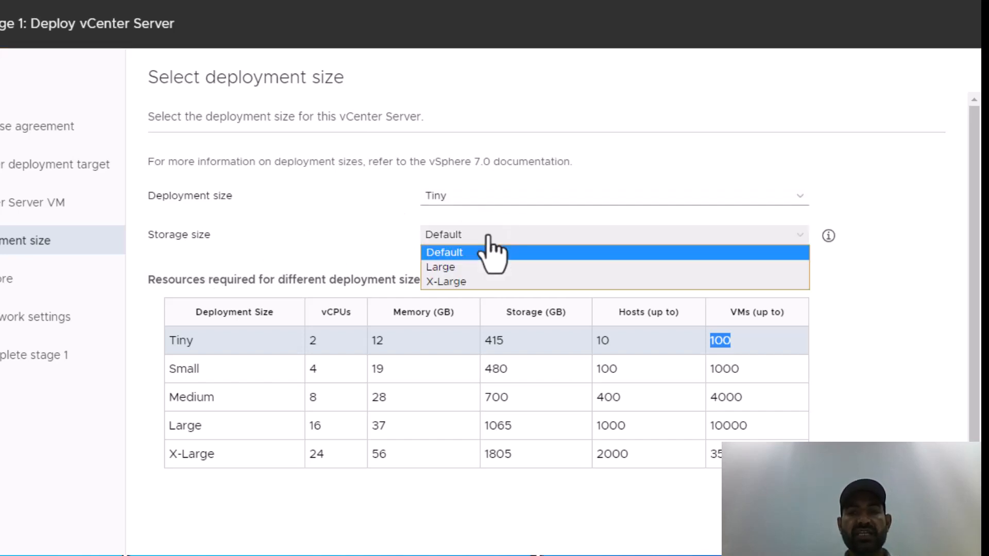
left_click(452, 267)
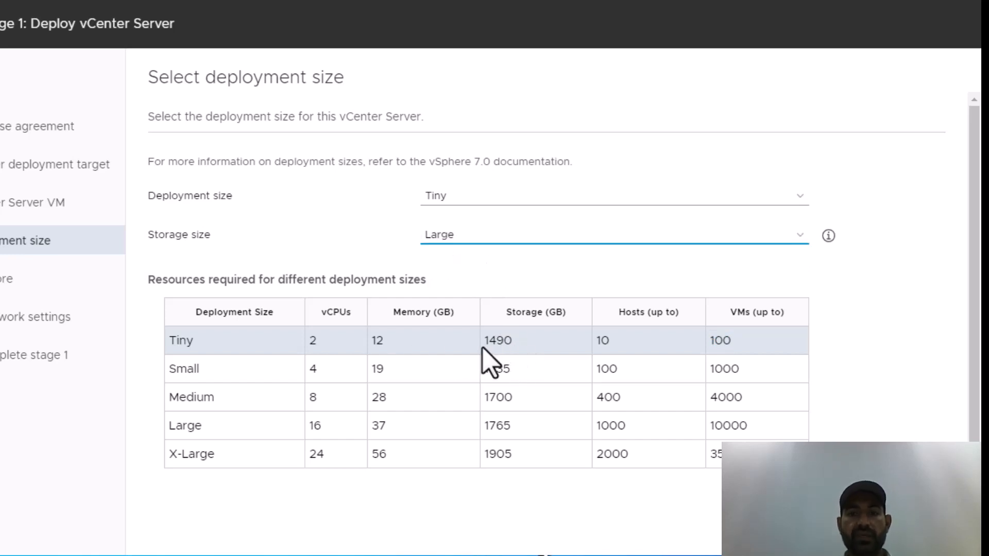
left_click(454, 241)
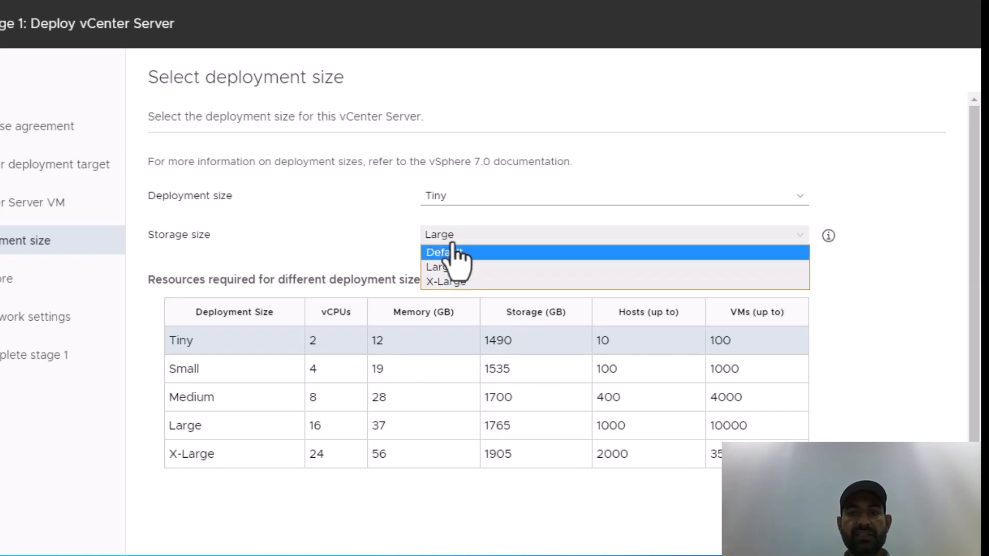
left_click(444, 282)
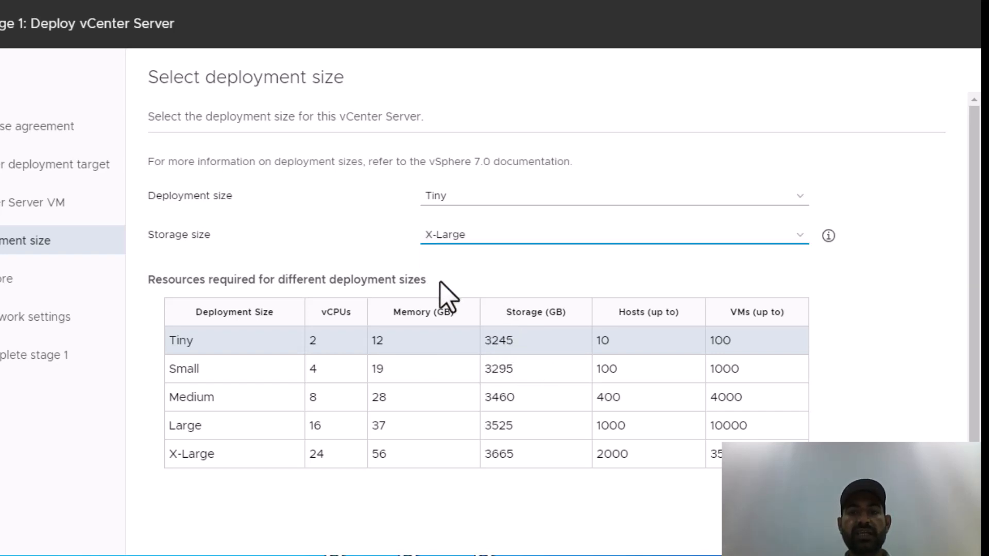
left_click(474, 238)
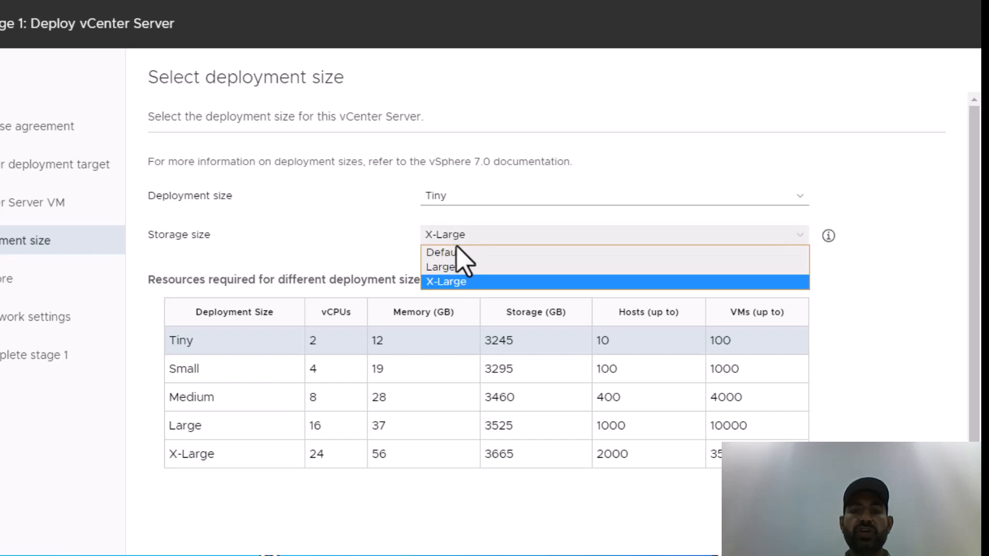
left_click(443, 253)
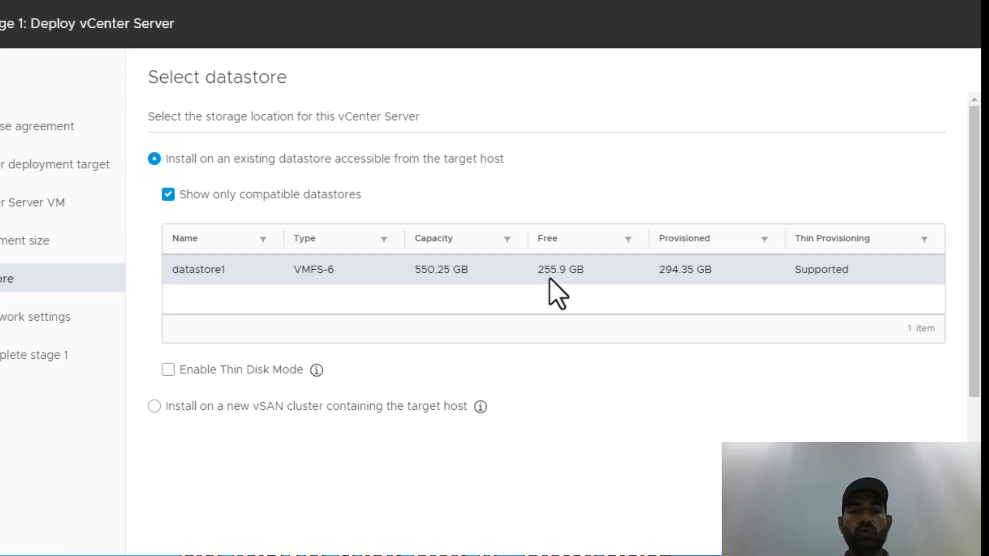
Step: Switch to the "5. Install vCenter.mp4" video in VLC and rewind it to the slide listing the information needed for the appliance installation
key("alt+Tab")
key("alt+Tab")
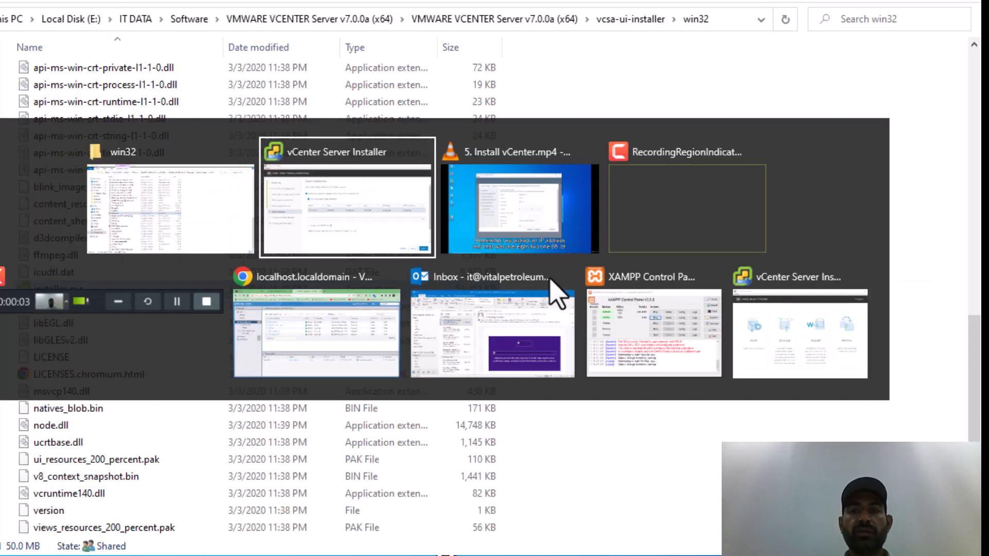
key("alt+Tab")
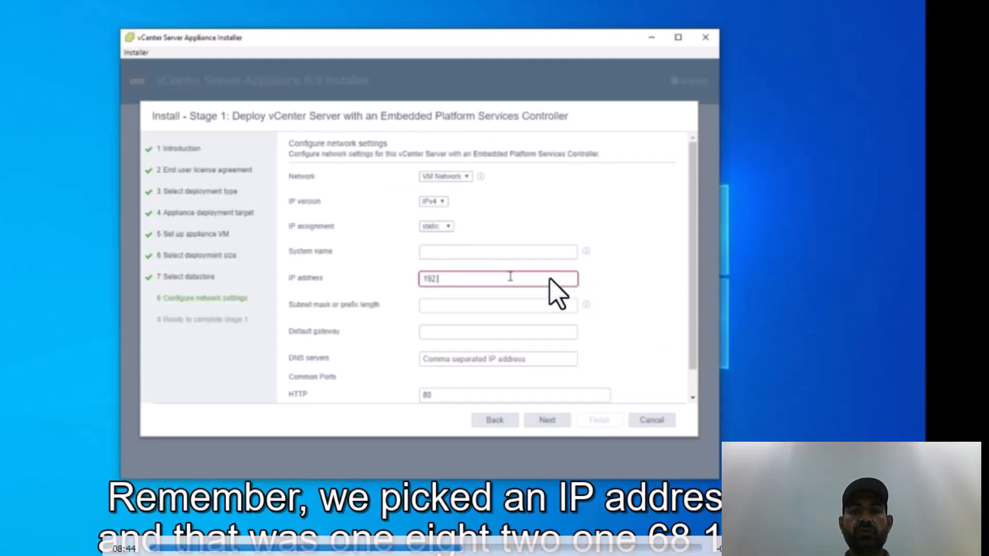
key("Left")
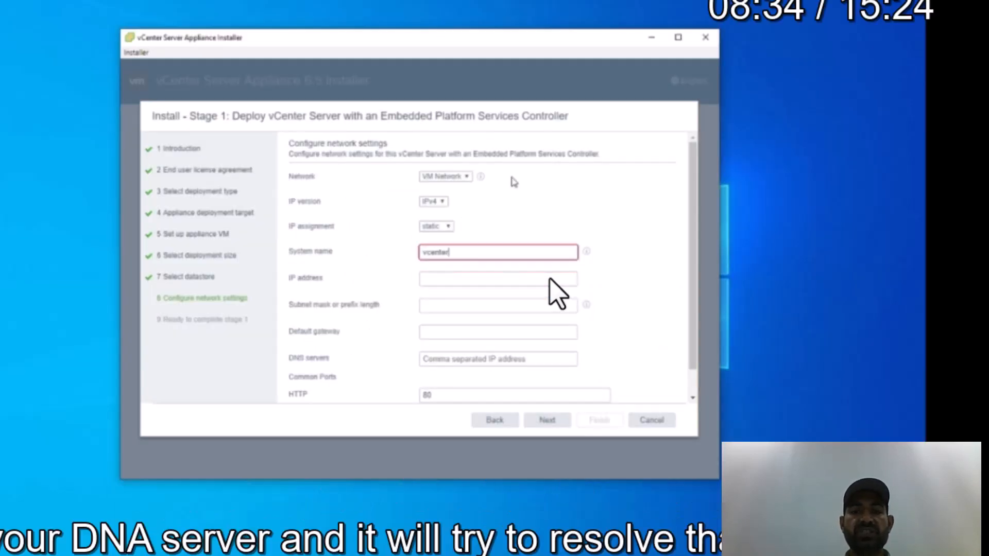
key("Left")
key("Left")
key("Left")
key("Left")
key("Left")
key("Left")
key("Left")
key("Left")
key("Left")
key("Left")
key("Left")
key("Left")
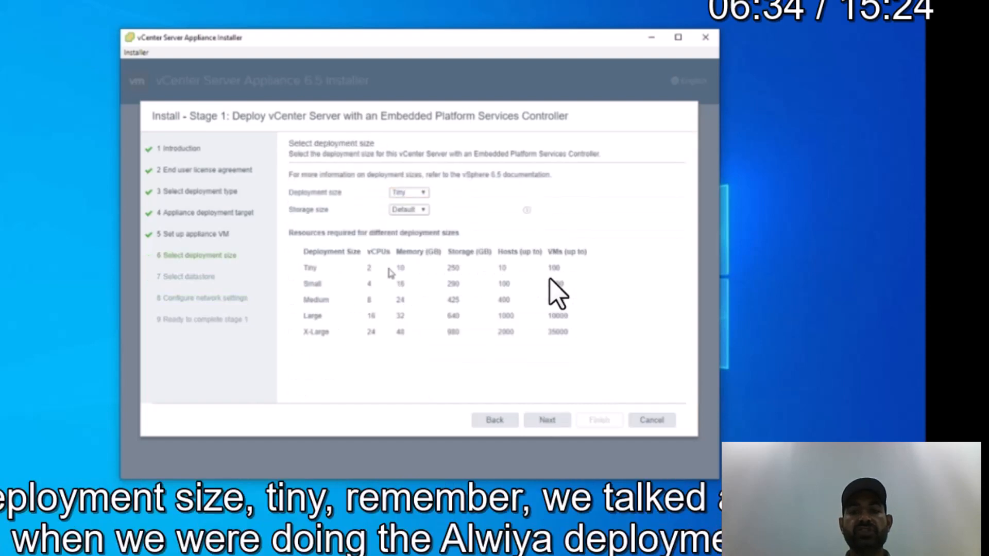
key("Left")
key("Left")
key("Left")
key("Left")
key("Left")
key("Left")
key("Left")
key("Left")
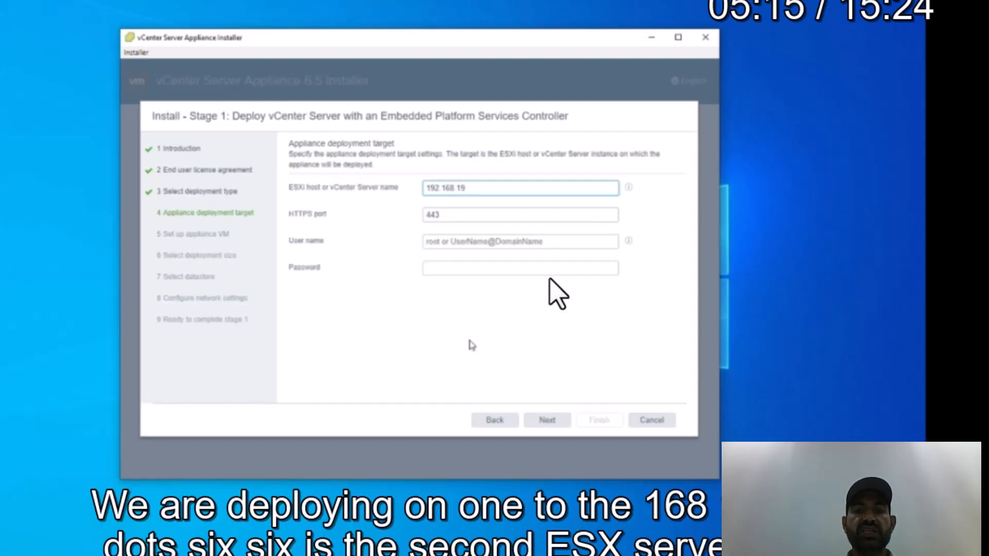
key("Left")
key("Left")
key("Left")
key("Left")
key("Left")
key("Left")
key("Left")
key("Left")
key("Left")
key("Left")
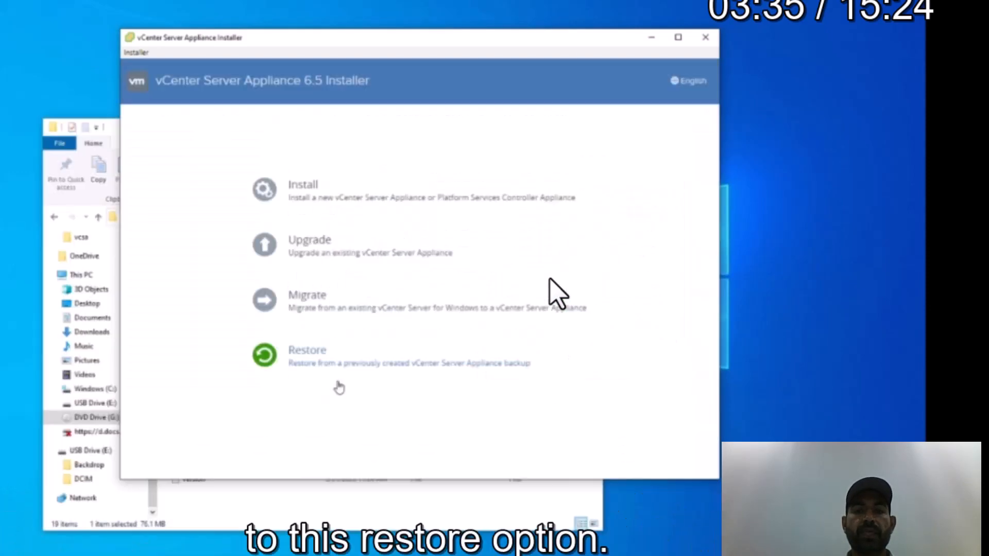
key("Left")
key("Left")
key("Left")
key("Left")
key("Left")
key("Left")
key("Left")
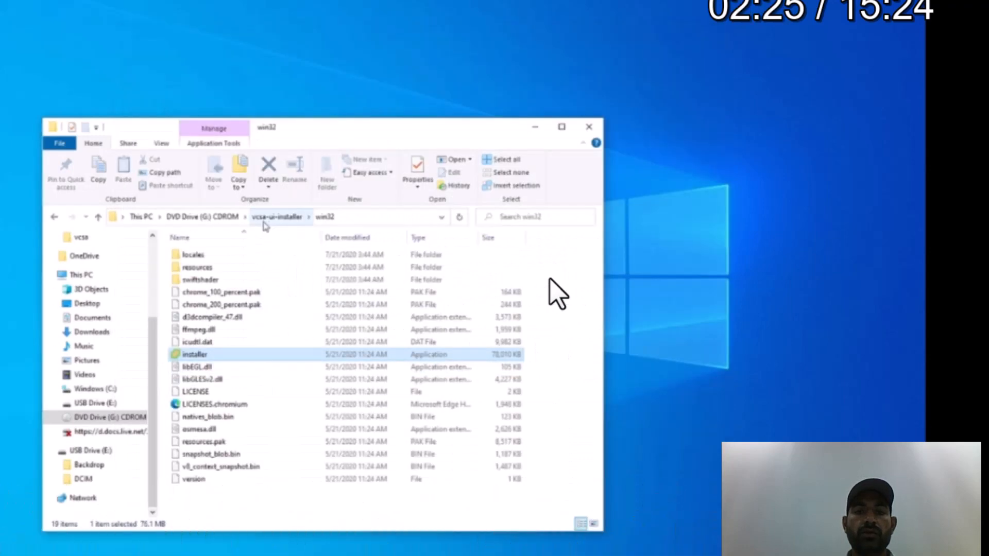
key("Left")
key("Left")
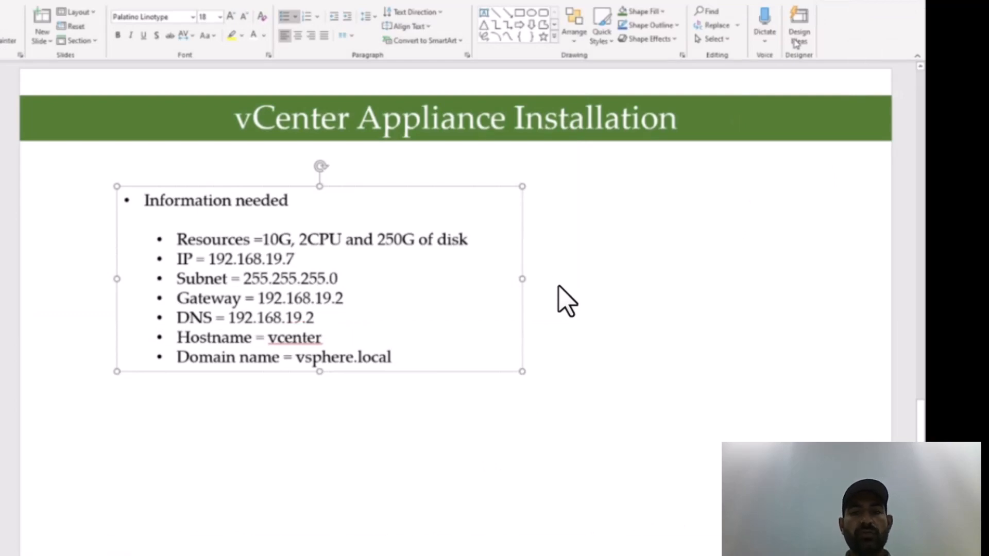
Step: Return to the vCenter Server Installer and enable Thin Disk Mode for the installation on datastore1
key("alt+Tab")
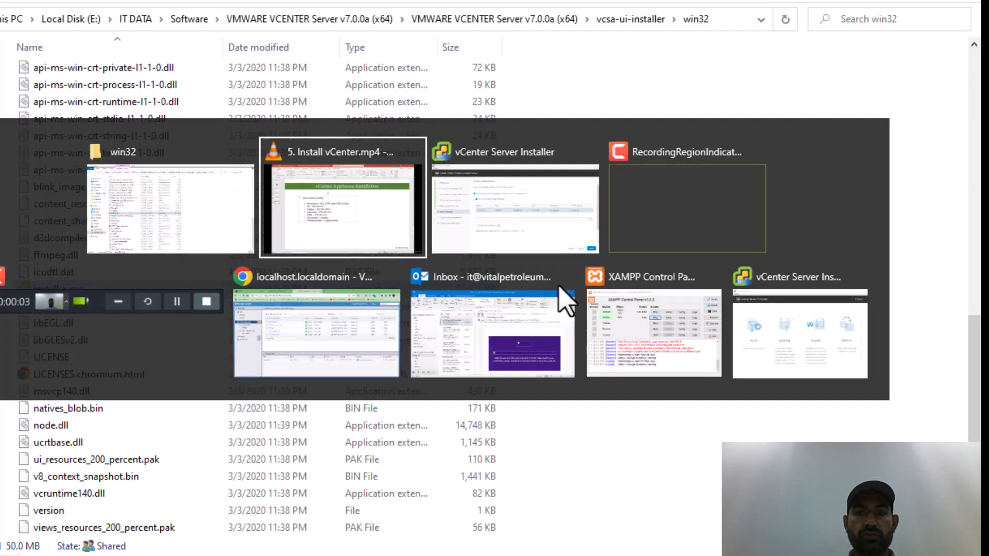
key("alt+Tab")
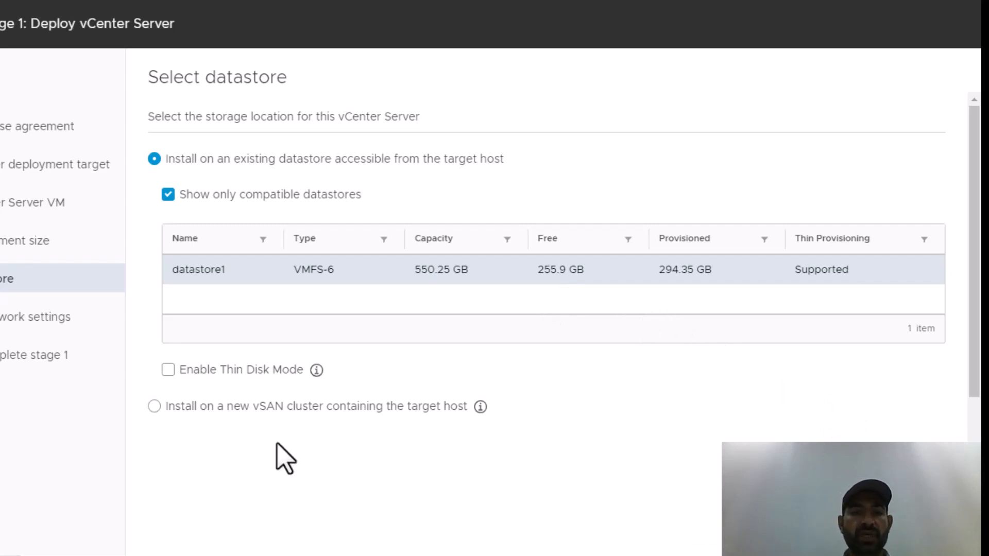
mouse_move(316, 372)
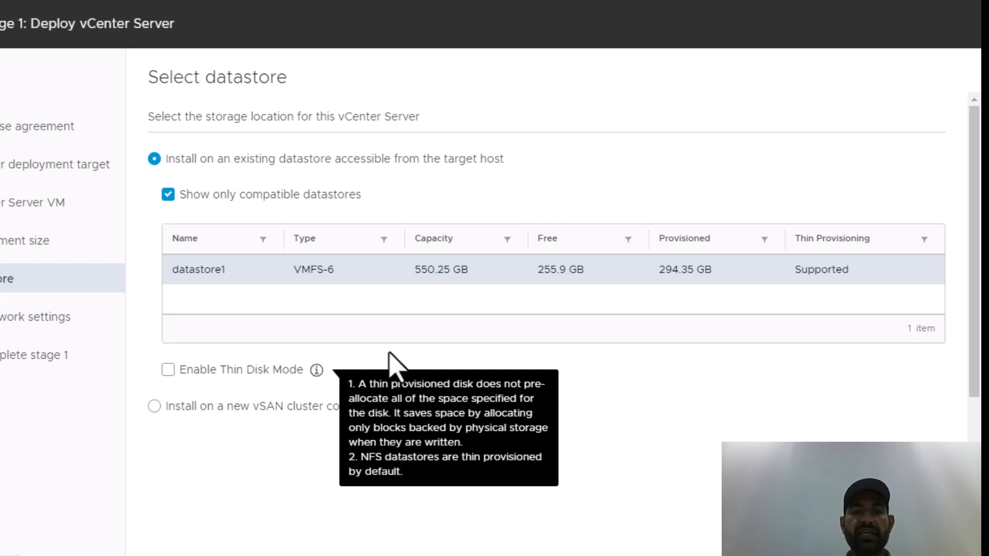
left_click(168, 371)
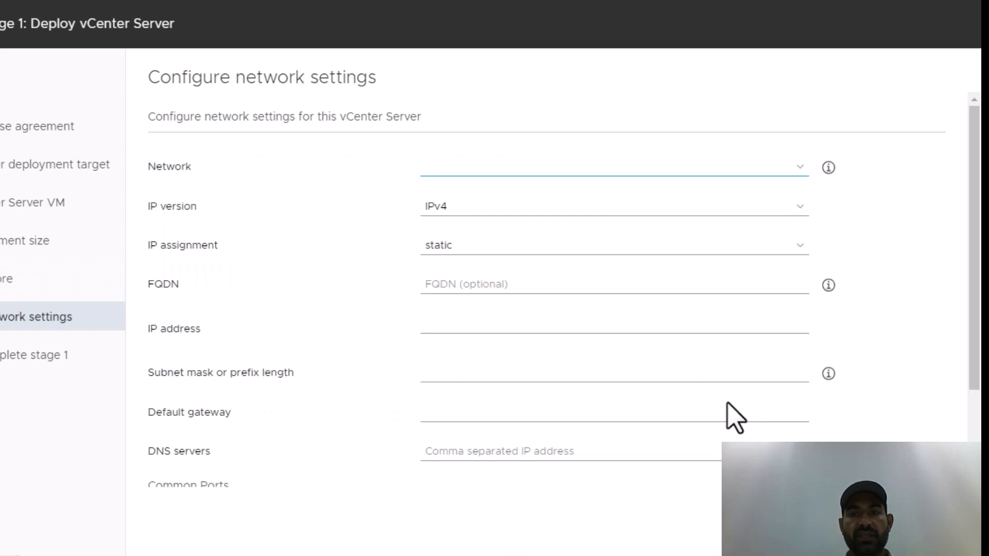
Step: Select VM Network as the network for the vCenter Server appliance
left_click(515, 167)
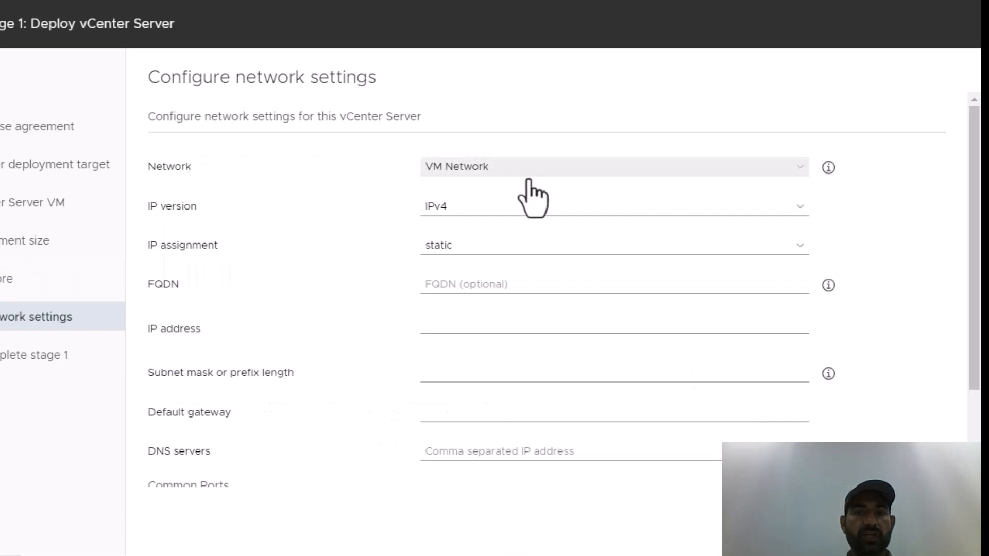
left_click(530, 194)
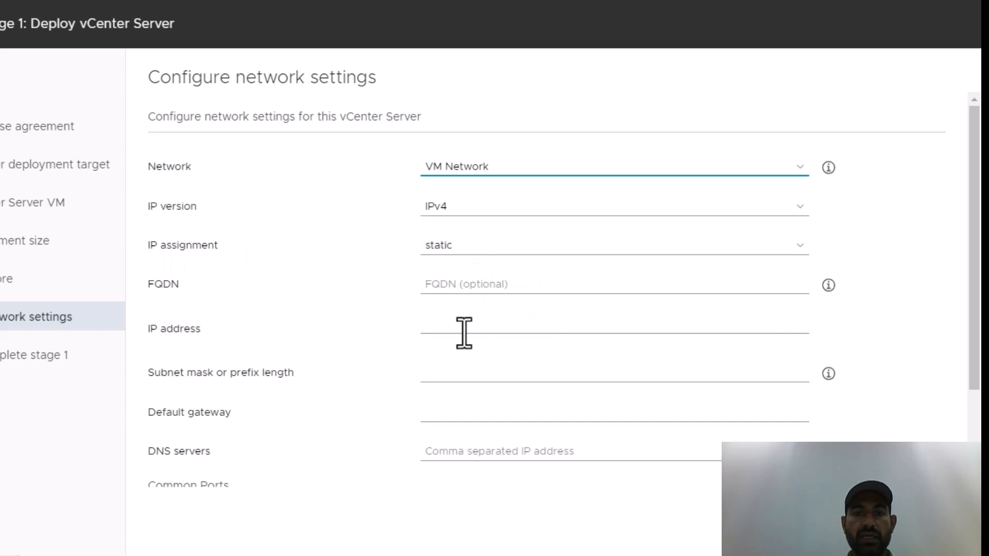
left_click(440, 326)
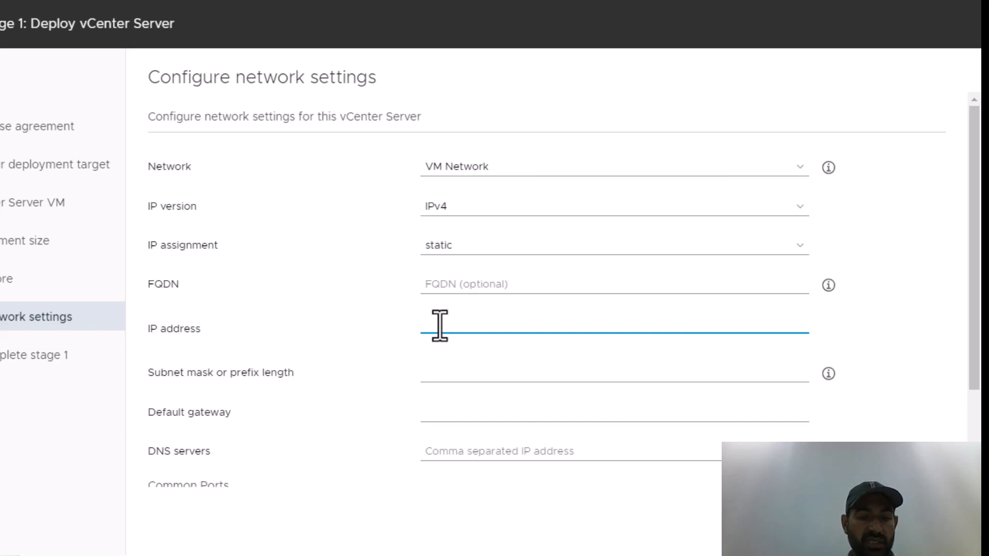
Step: Ping 192.168.100.251 continuously to check whether the address is in use, and return to the installer's IP address field
key("super+r")
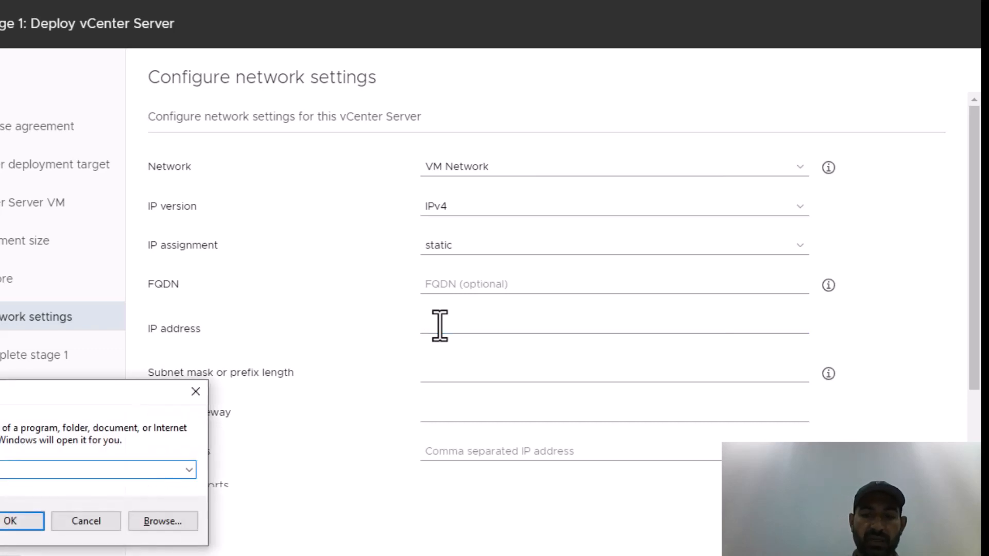
type("p")
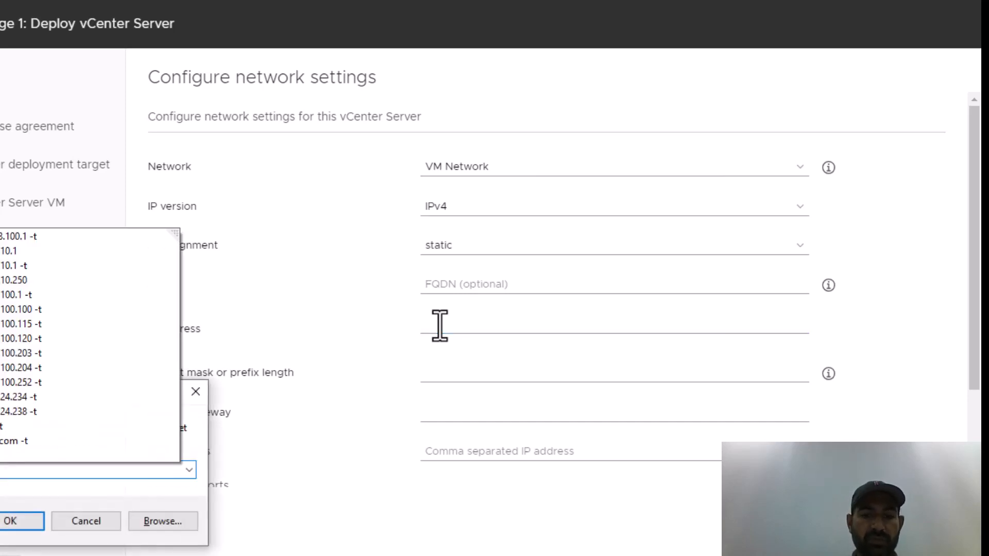
type("19")
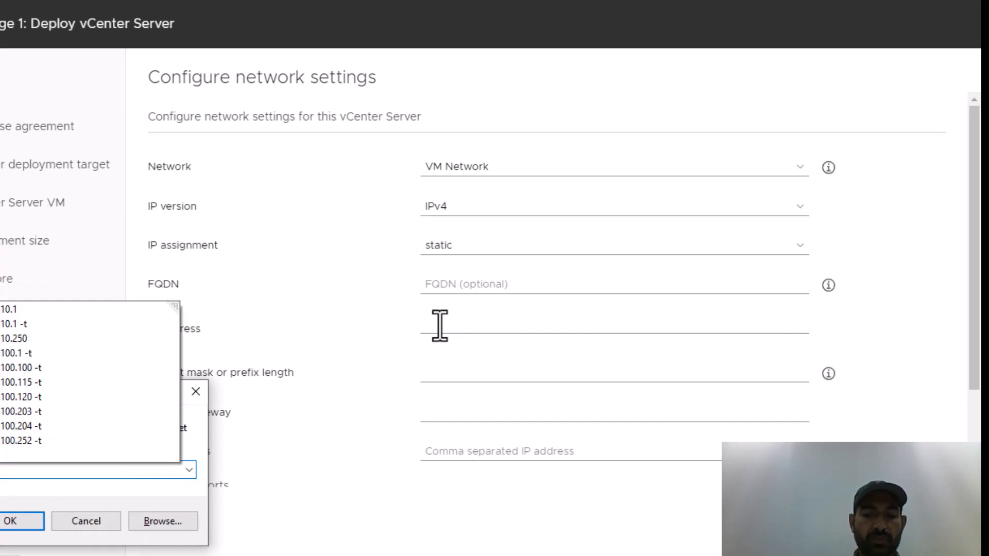
type("100")
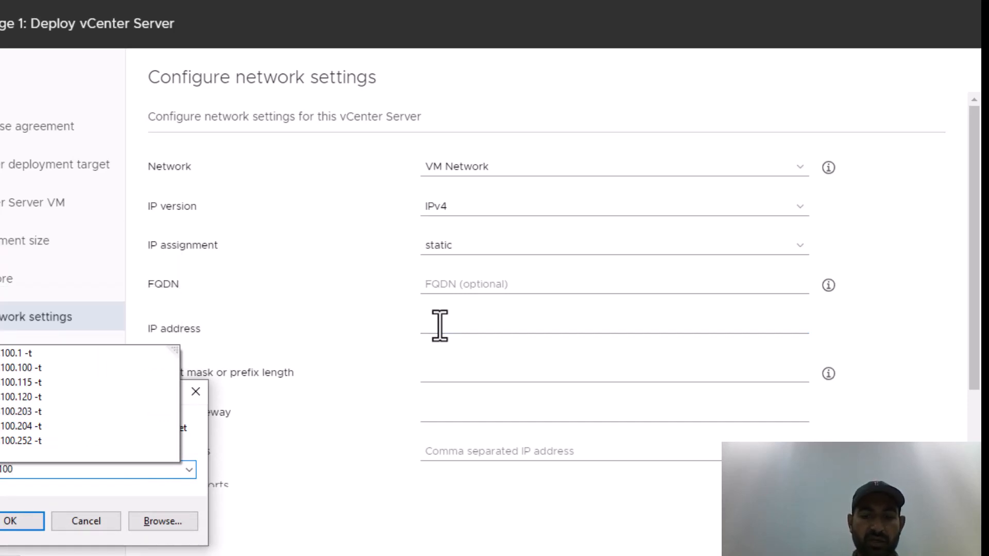
type(".")
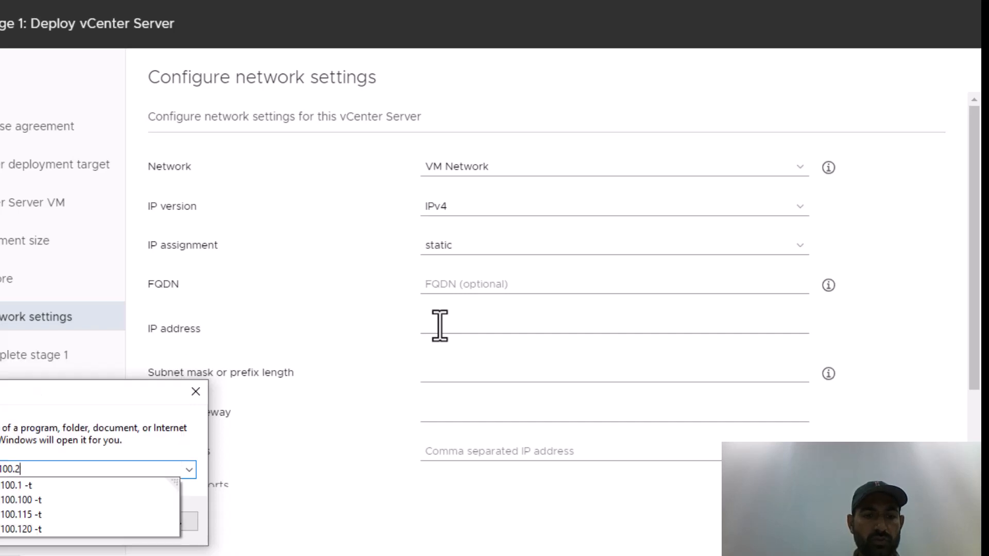
type("251")
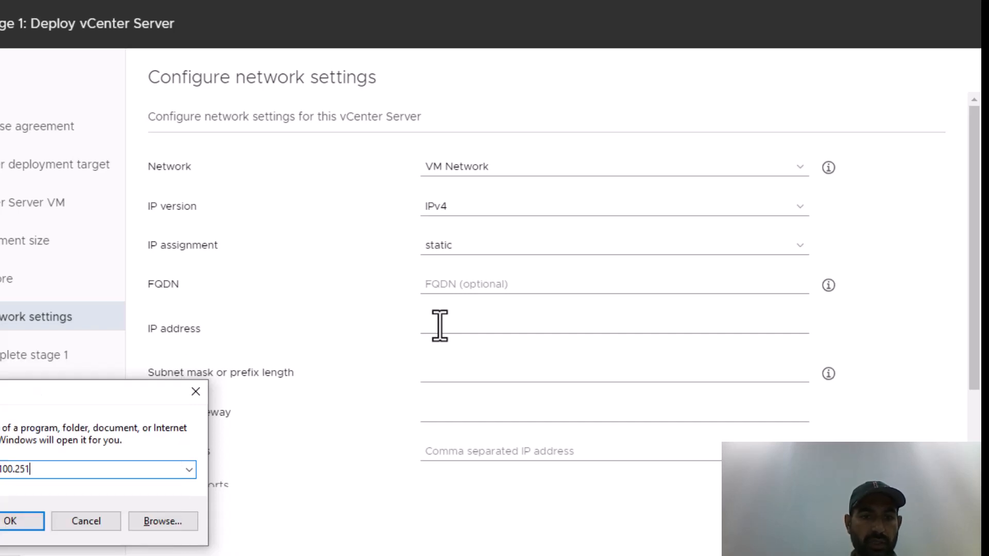
type(" -t")
key("Return")
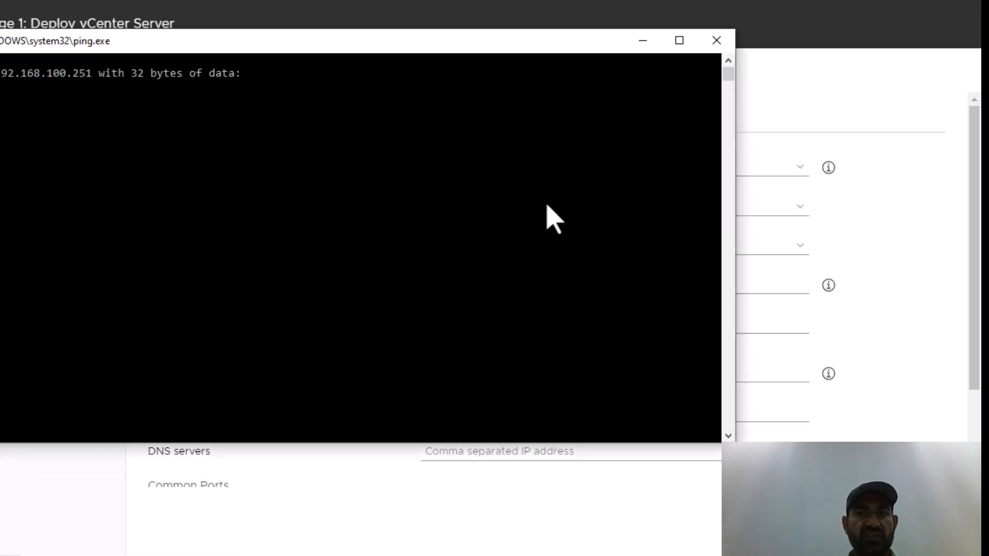
left_click(716, 41)
left_click(444, 323)
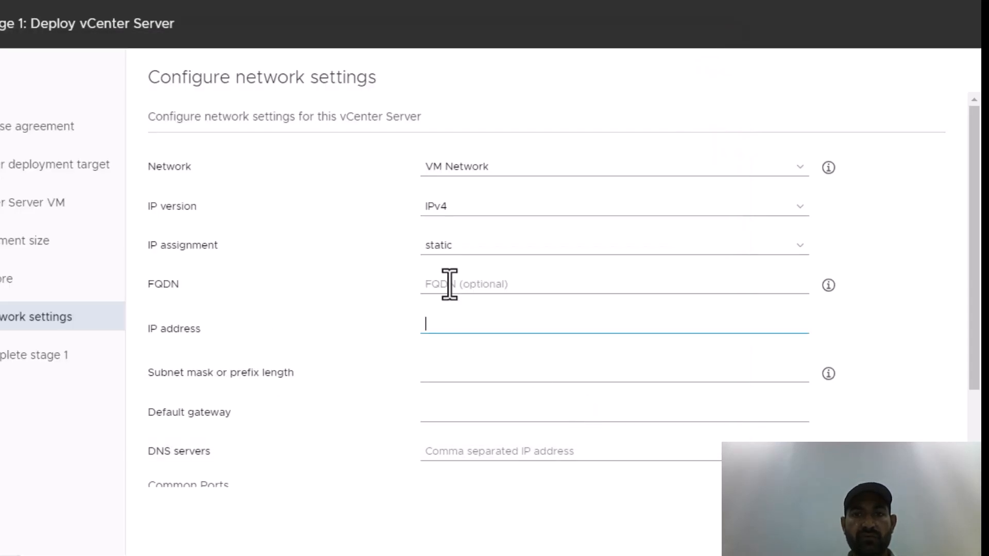
type("192,168")
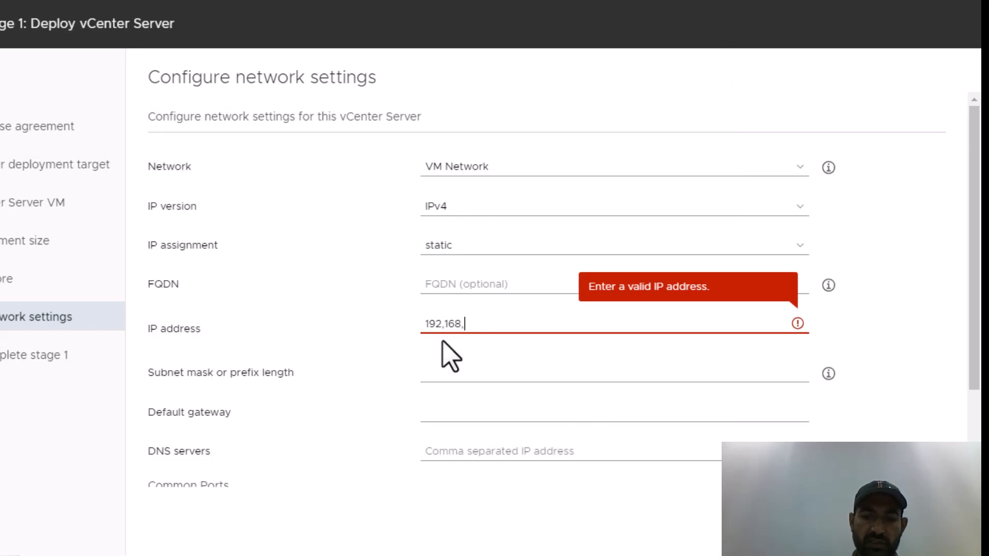
type(".100")
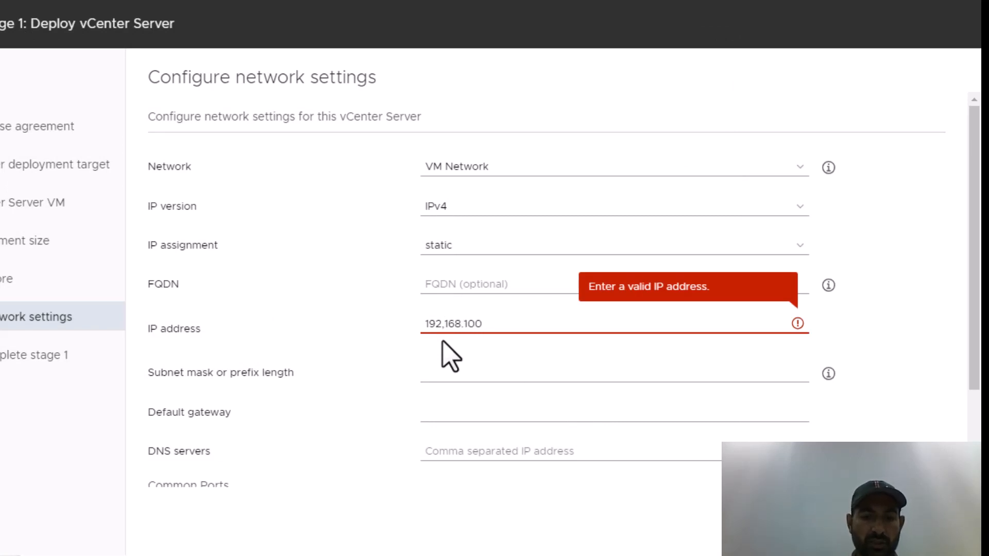
type(".251")
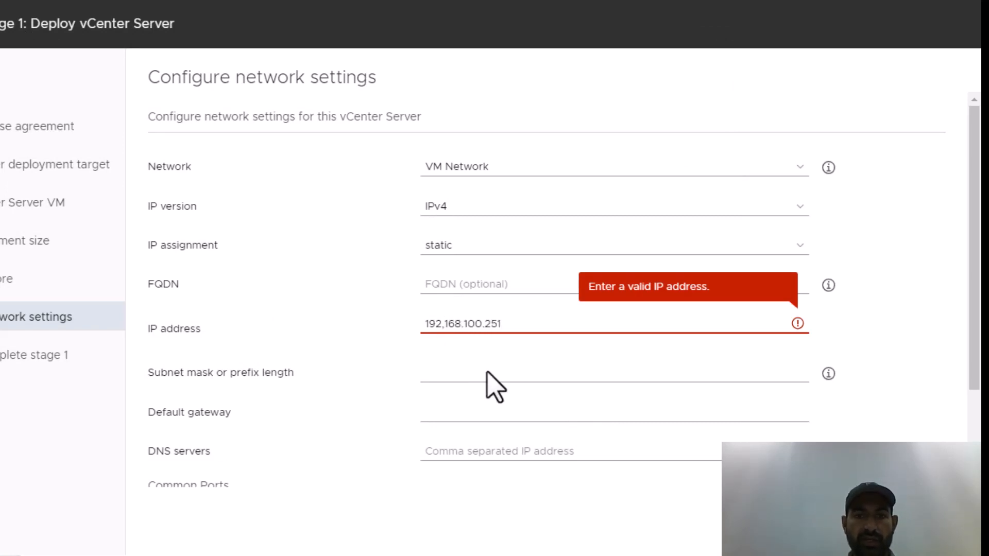
left_click(465, 372)
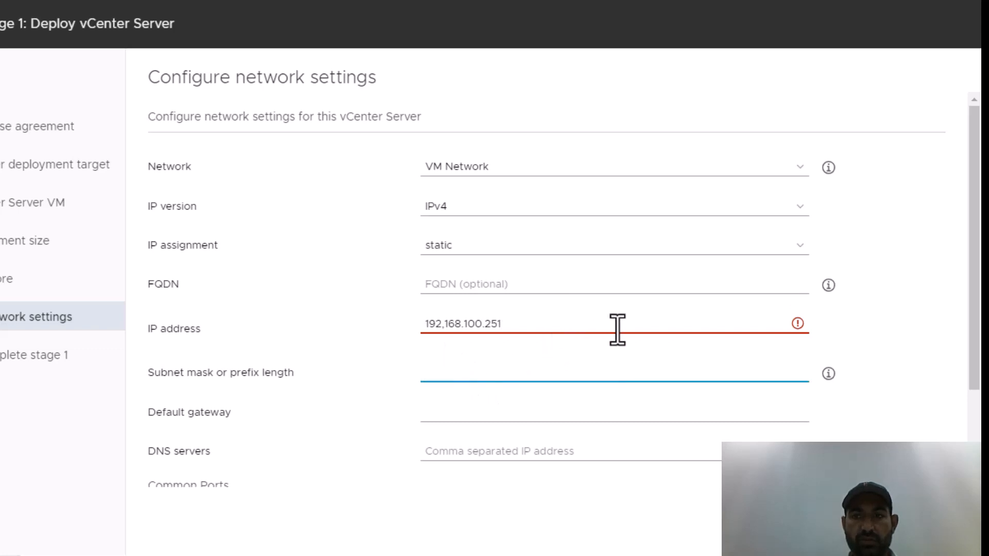
left_click(798, 325)
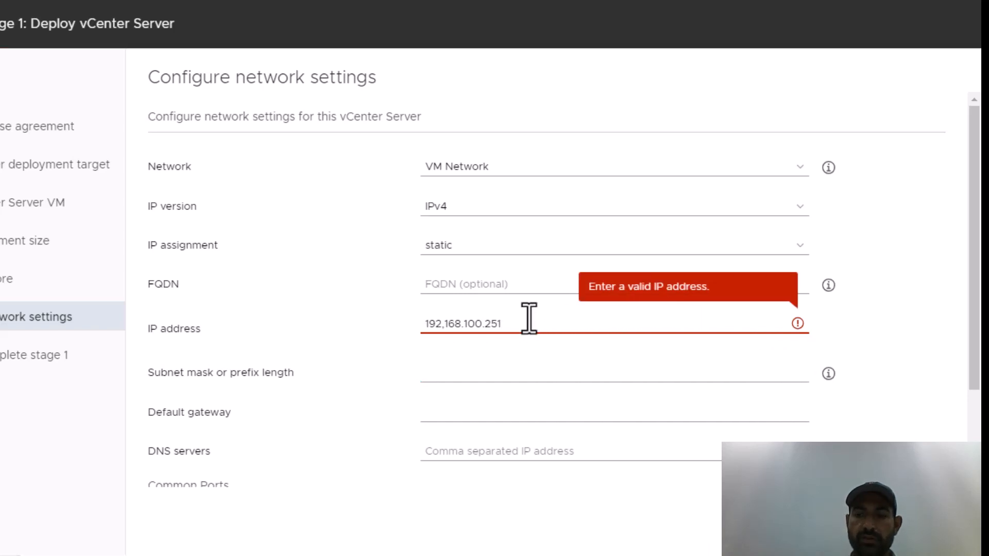
key("BackSpace")
key("BackSpace")
key("BackSpace")
key("BackSpace")
key("BackSpace")
key("BackSpace")
key("BackSpace")
key("BackSpace")
key("BackSpace")
key("BackSpace")
key("BackSpace")
key("BackSpace")
key("BackSpace")
key("BackSpace")
key("BackSpace")
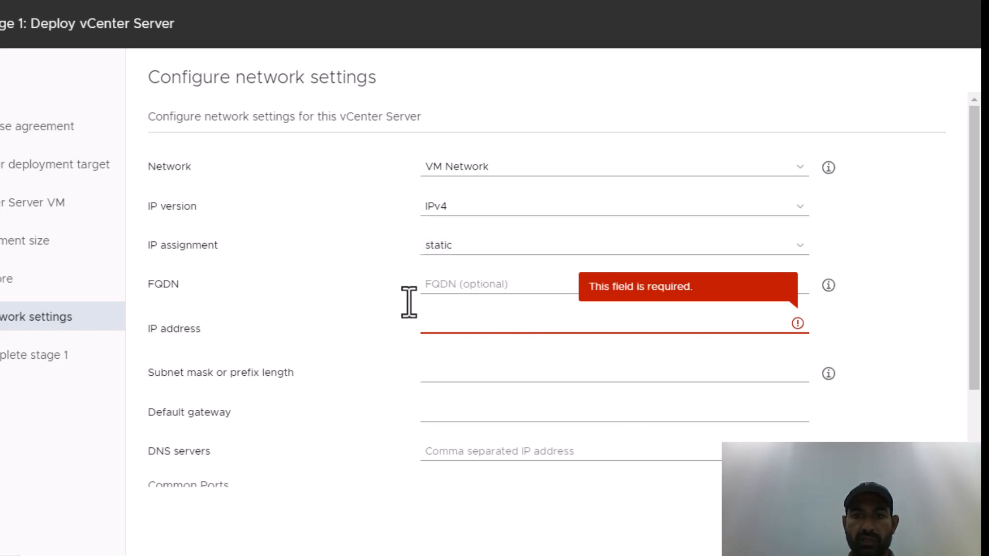
Step: Set the vCenter Server appliance's IP address to 192.168.100.251
type("192")
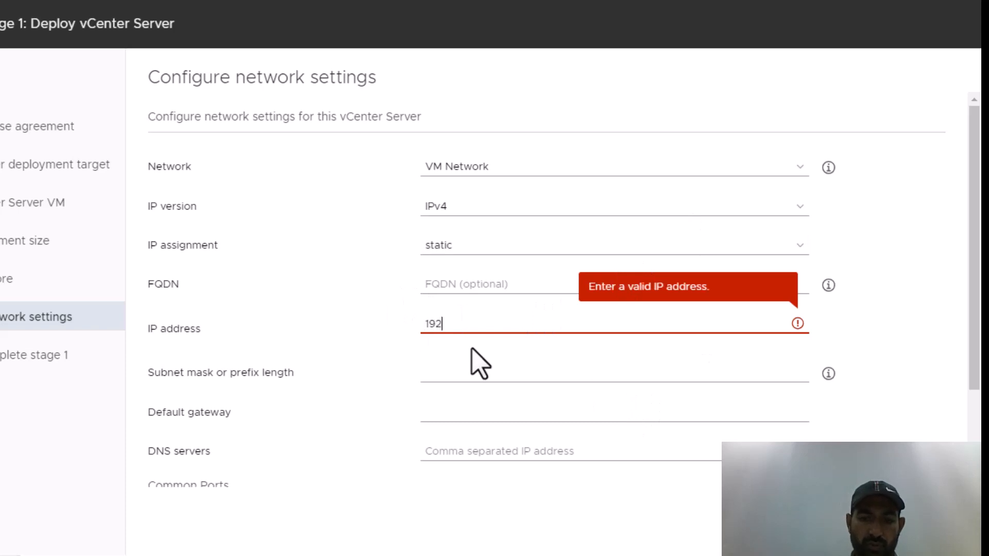
type(".168.10")
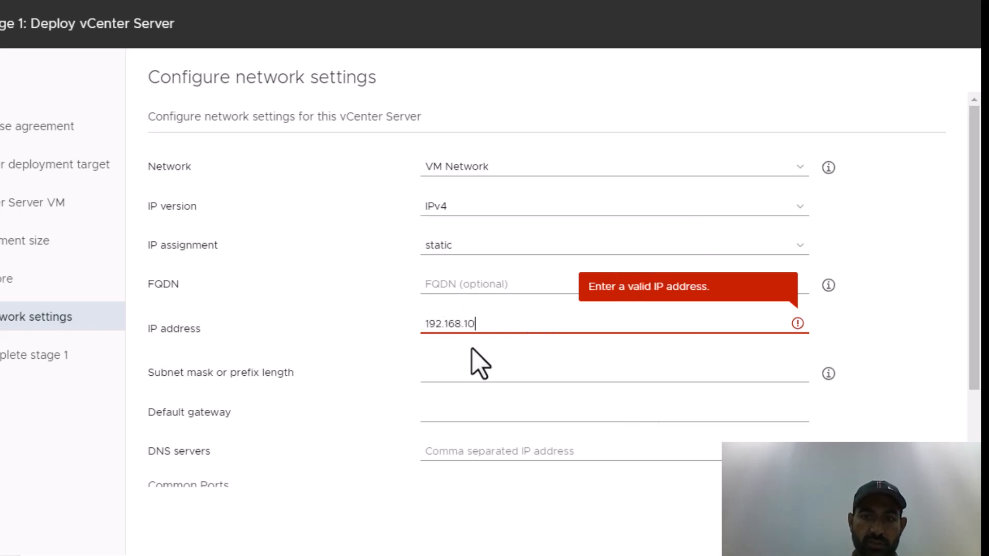
type("0.251")
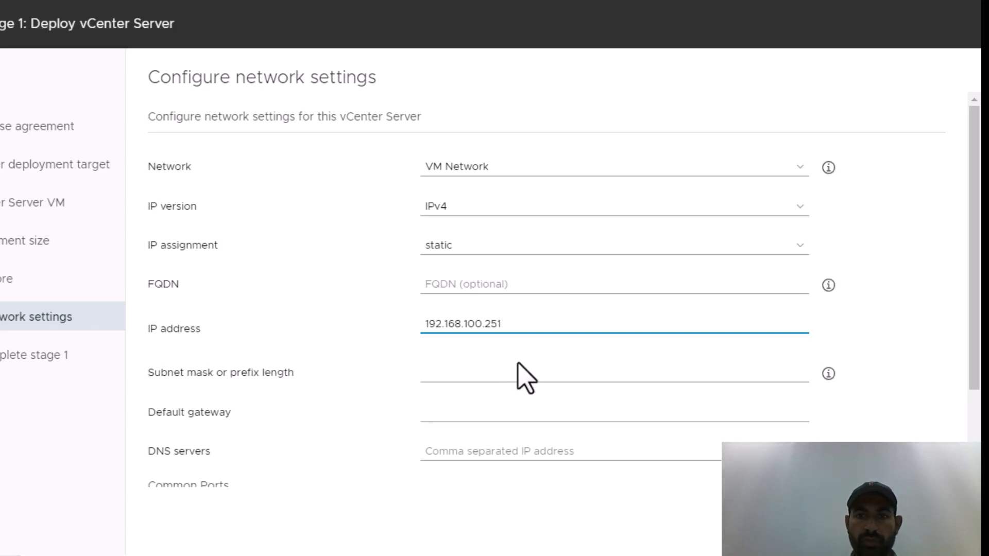
Step: Set the appliance's subnet mask to 255.255.255.0
left_click(447, 370)
type("25")
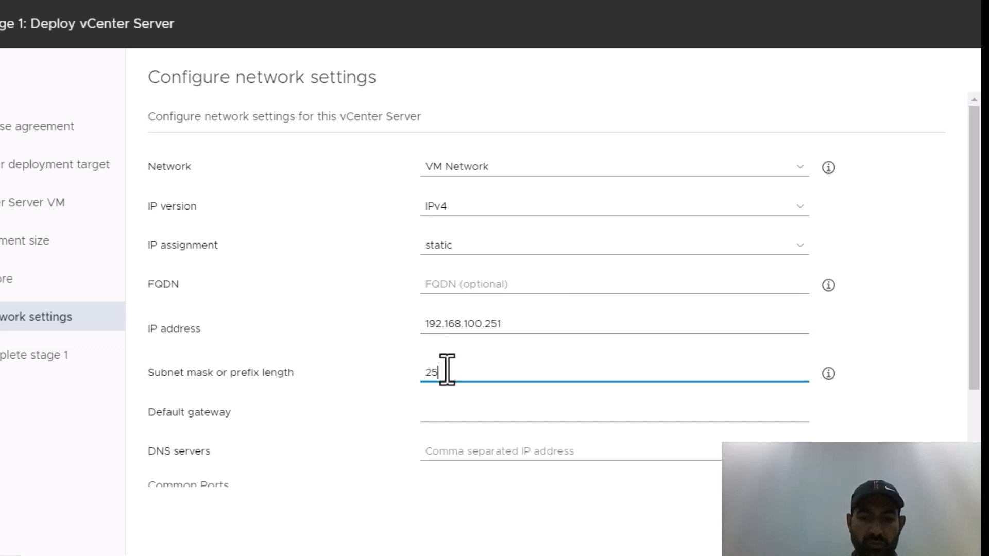
type("5.255.255")
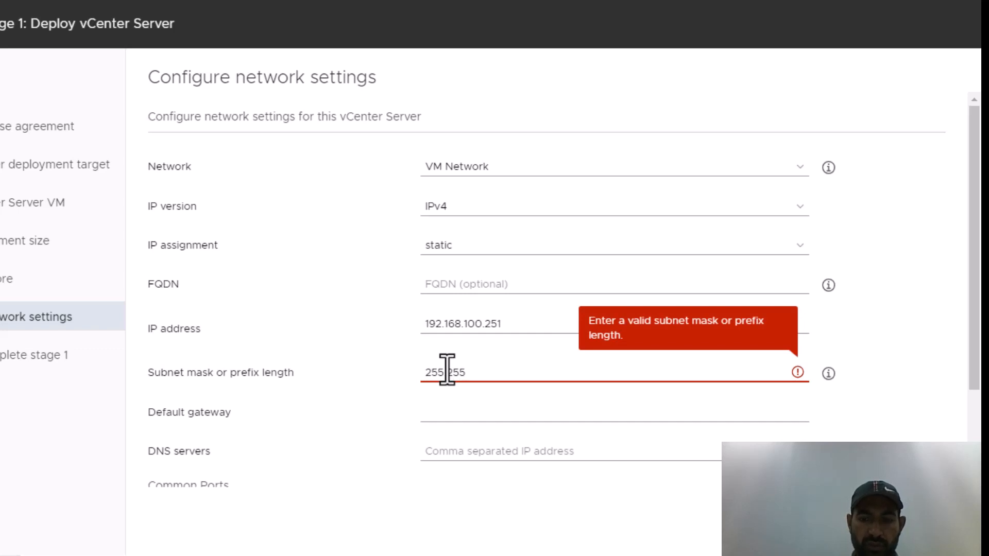
type("25")
key("BackSpace")
key("BackSpace")
key("BackSpace")
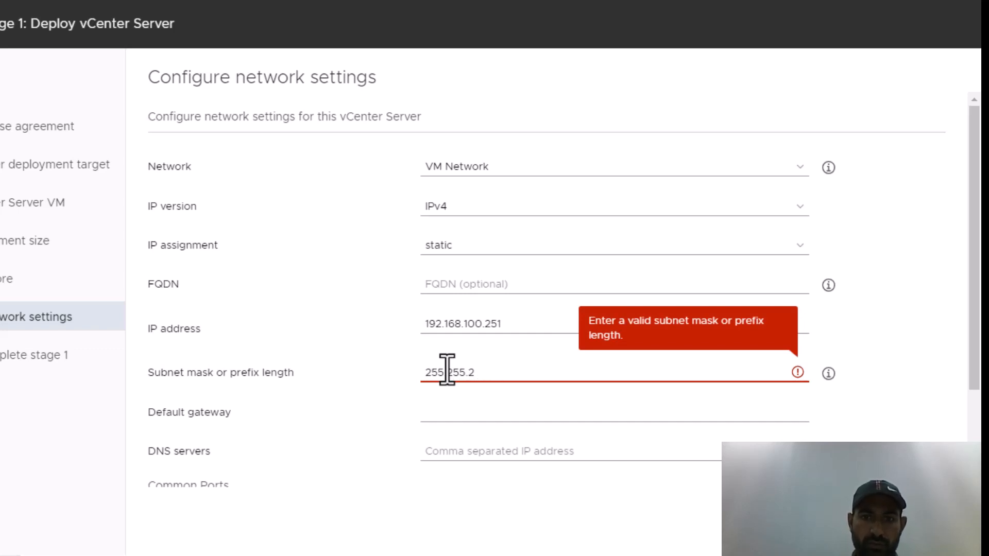
type("255.0")
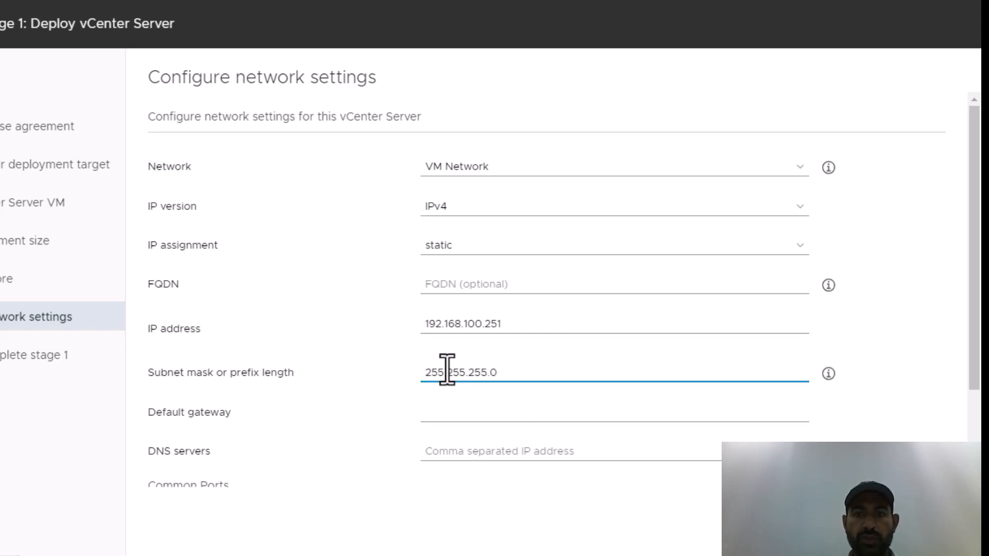
Step: Set the default gateway to 192.168.100.1 and the DNS server to 8.8.8.8, and proceed to the stage 1 summary
left_click(458, 416)
type("192.16")
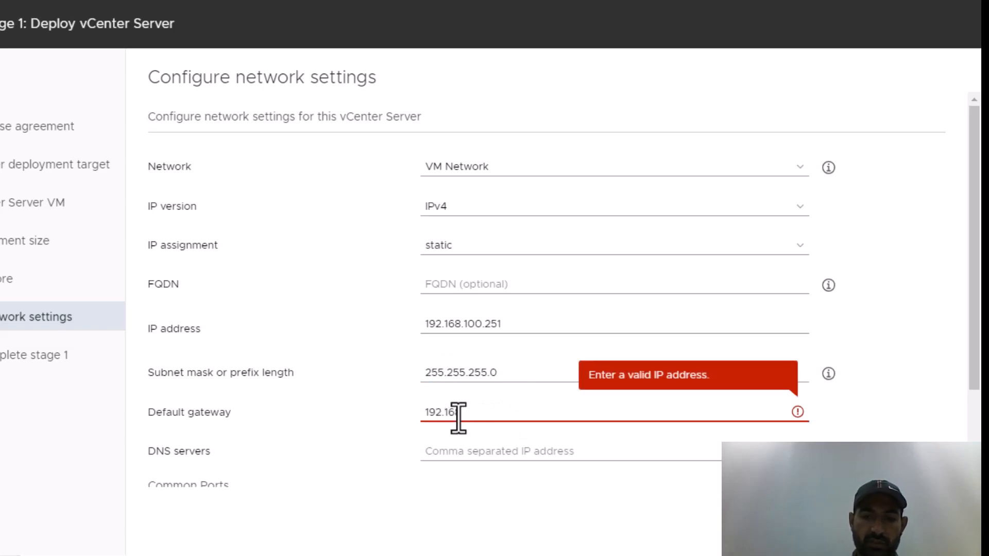
type("8.100.1")
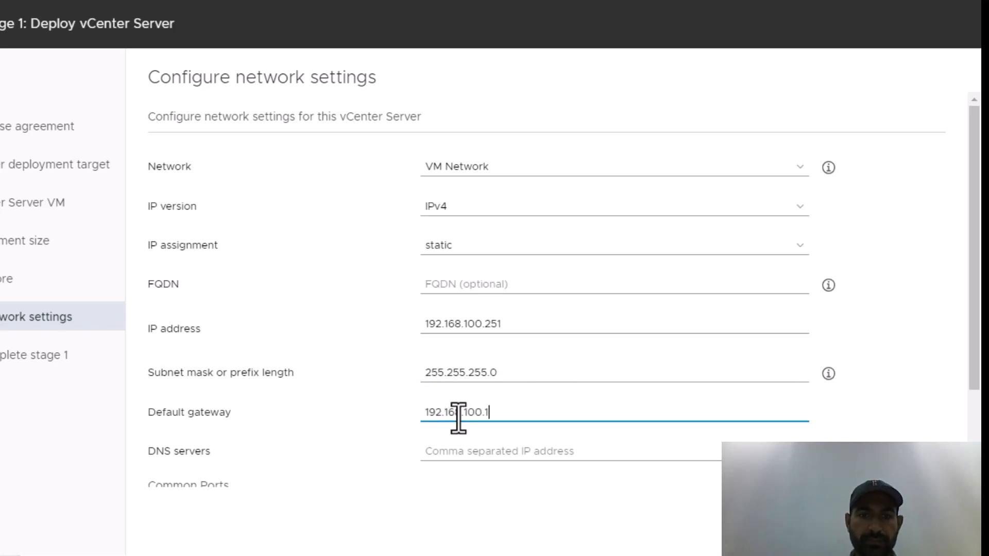
key("Tab")
type("8.8.8.8")
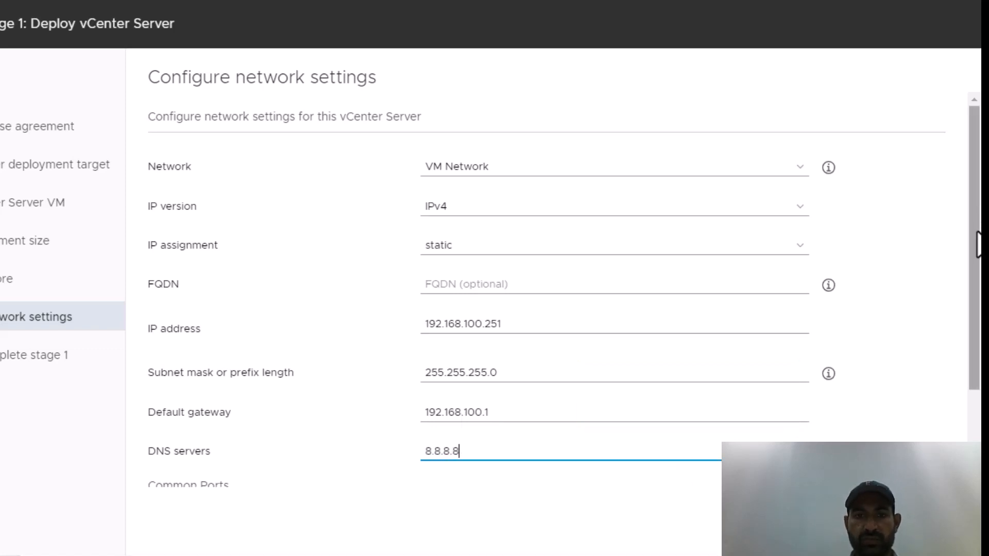
scroll(979, 309, "down", 2)
left_click_drag(980, 308, 979, 327)
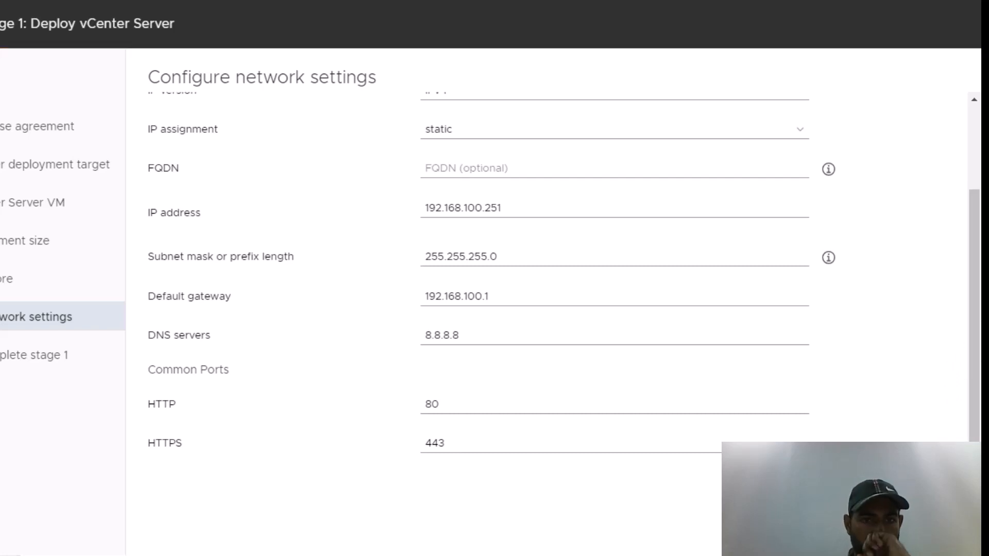
left_click(946, 526)
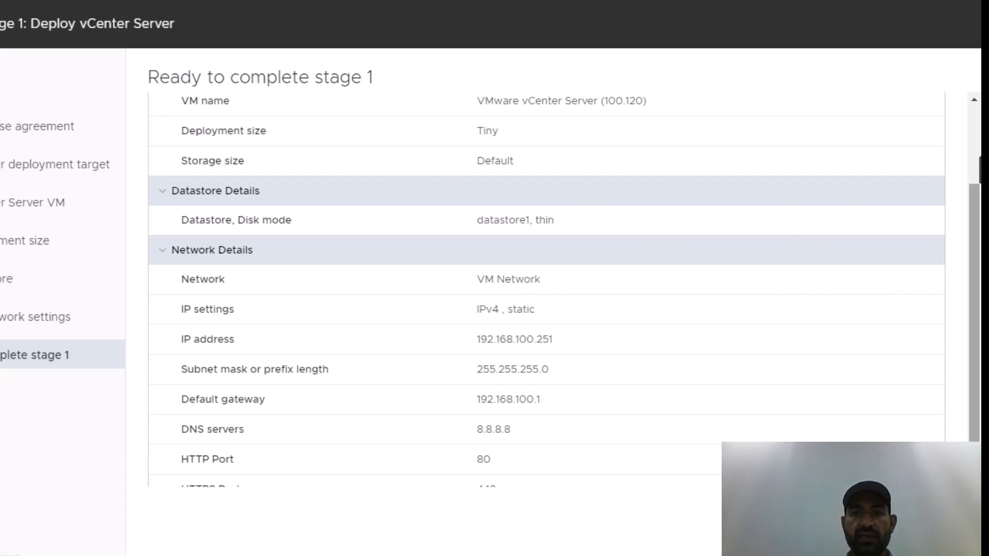
Step: Review the deployment, datastore and network details in the stage 1 summary and start the vCenter Server deployment
scroll(978, 243, "up", 1)
scroll(979, 243, "up", 2)
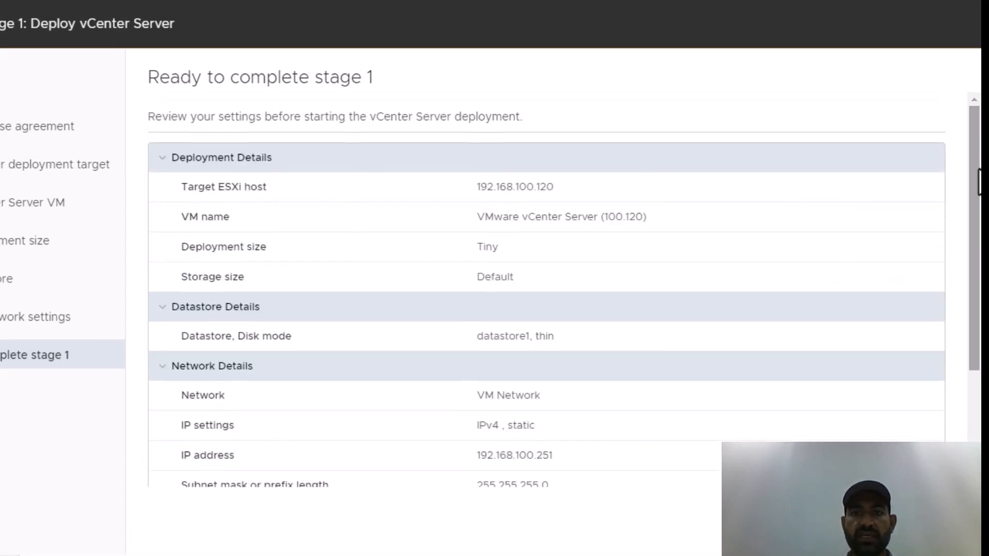
scroll(975, 366, "down", 3)
scroll(976, 412, "down", 1)
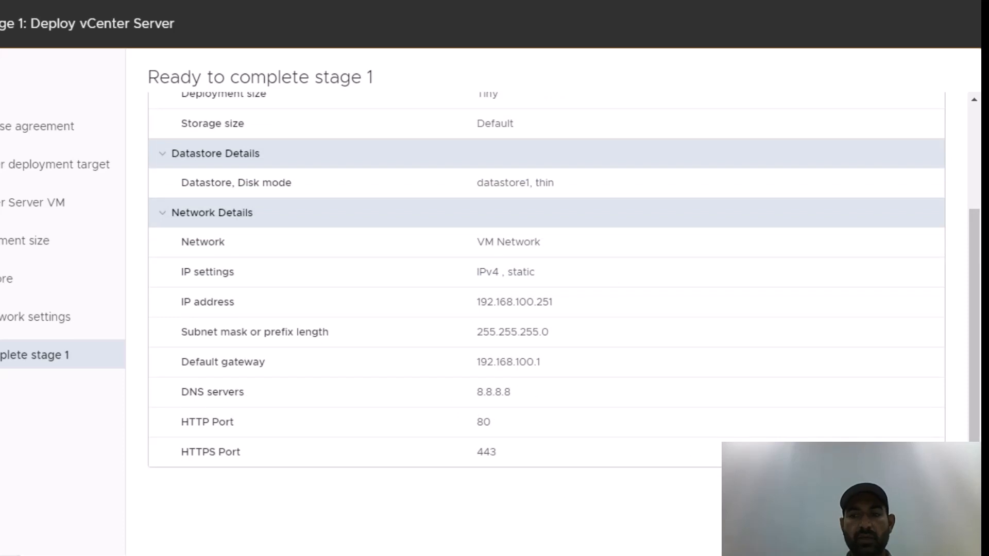
left_click(933, 522)
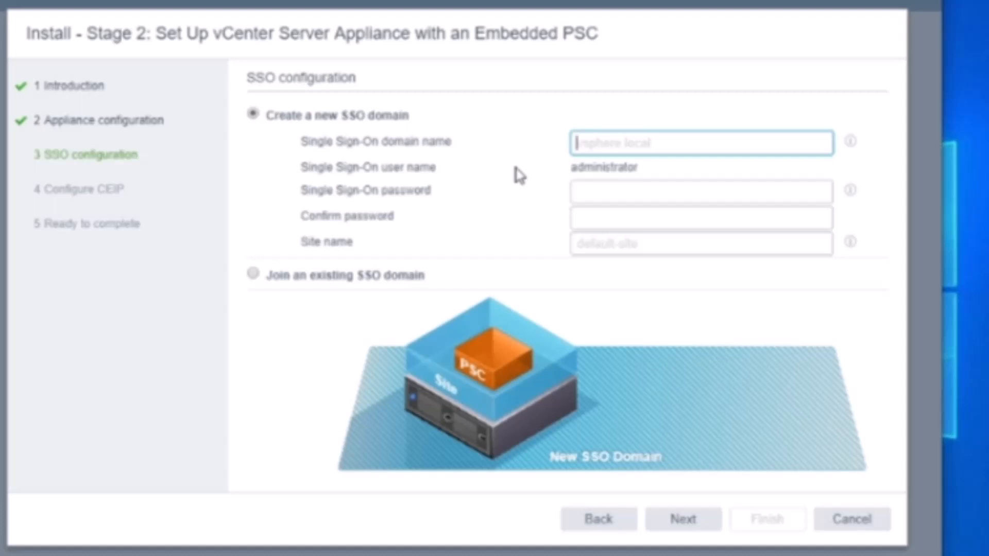
Step: Name the new SSO domain vsphere.local in stage 2, and enter and confirm the Single Sign-On administrator password
type("vsp")
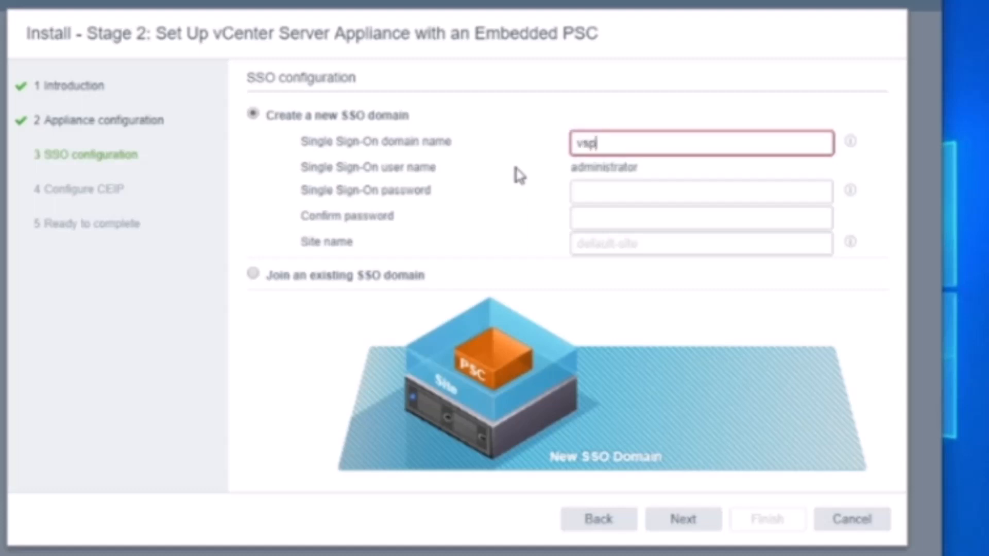
type("here.local")
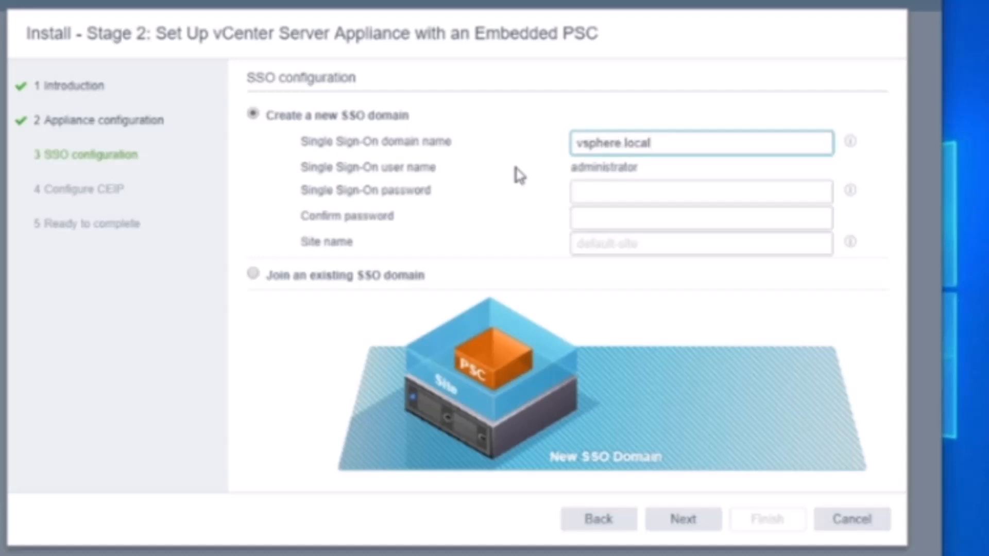
key("Tab")
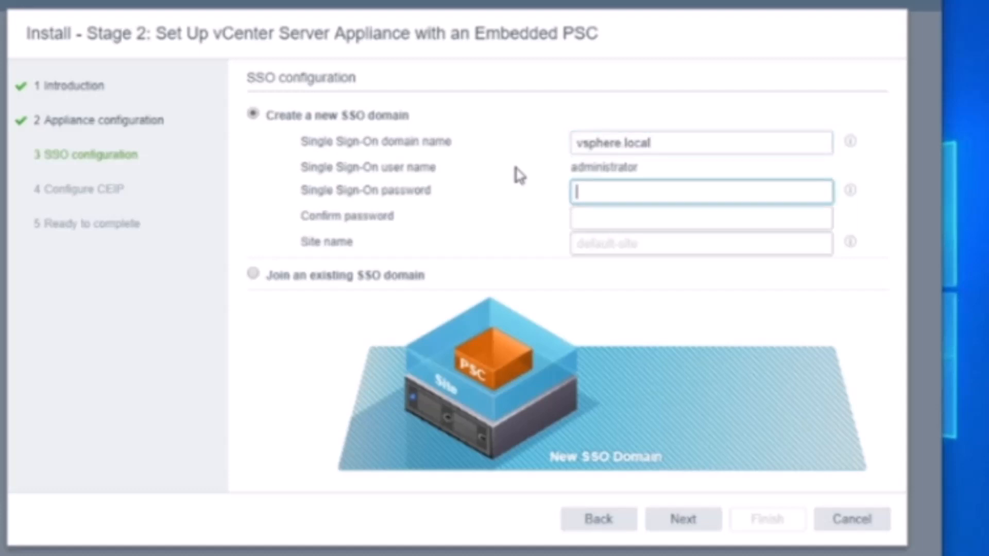
type("********")
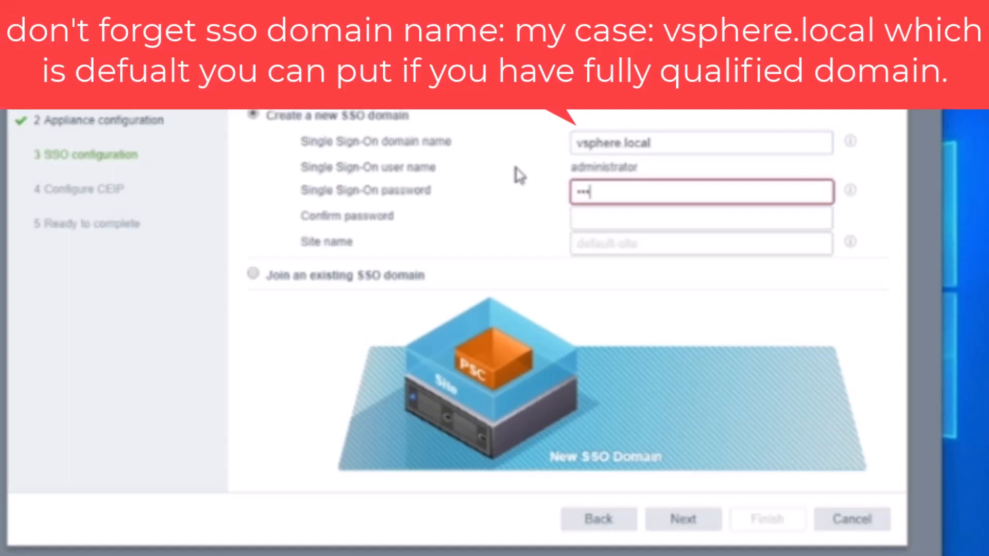
type("***")
key("Tab")
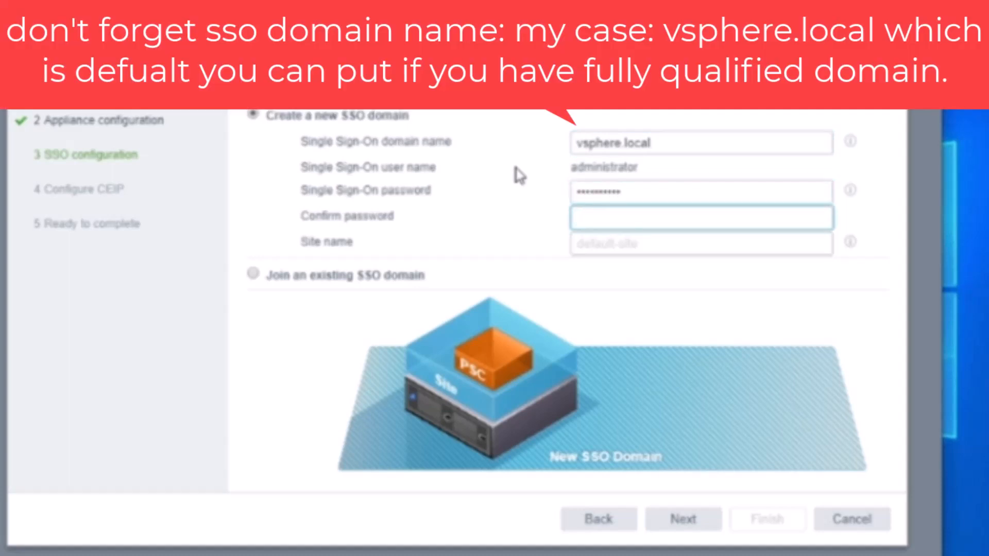
type("**********")
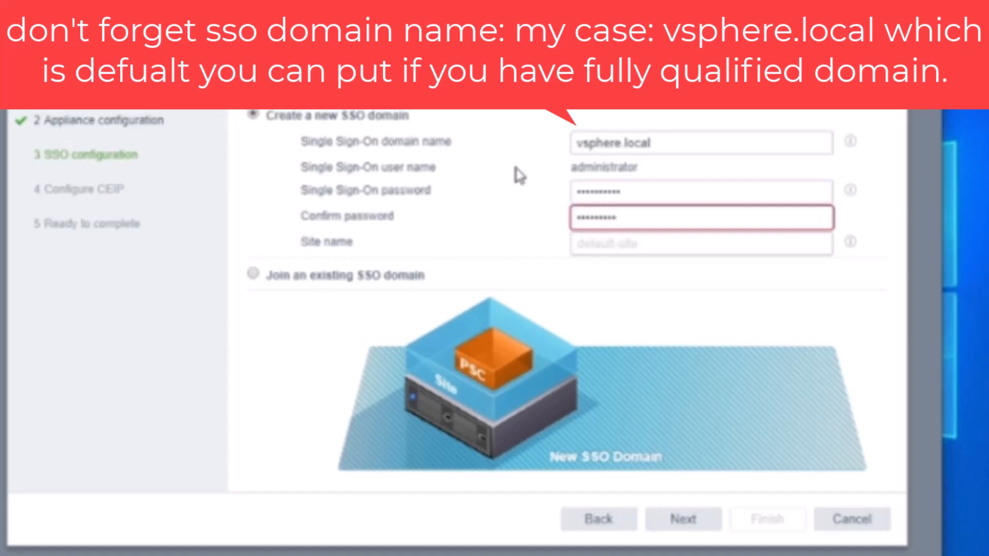
type("*")
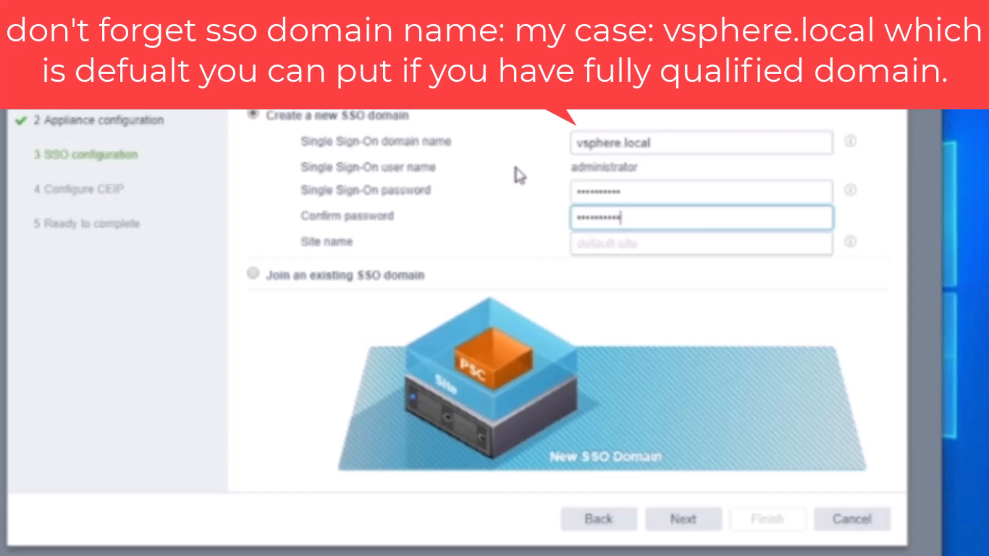
Step: Set the SSO site name to Lab, check the rules for site names, and continue to the CEIP settings
key("Tab")
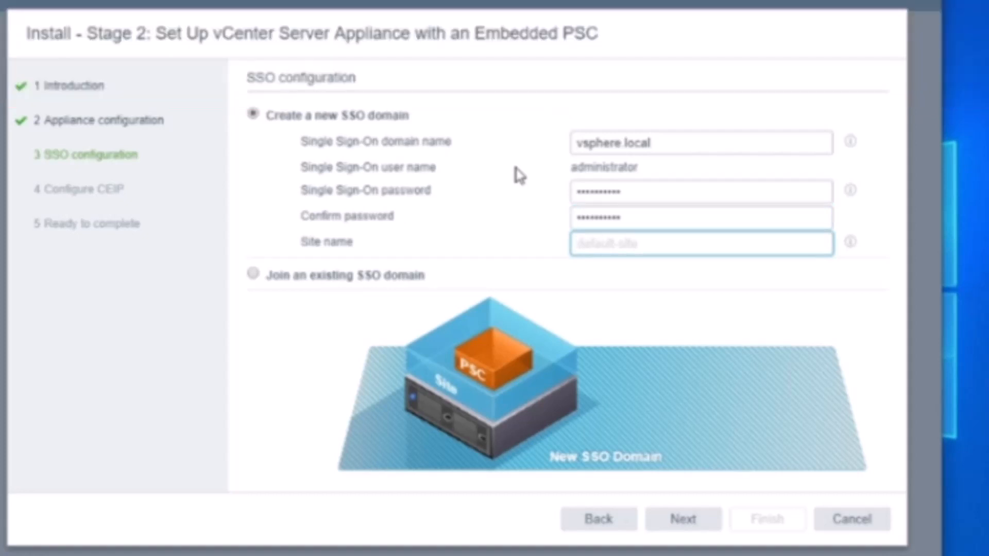
type("Lab")
left_click(852, 246)
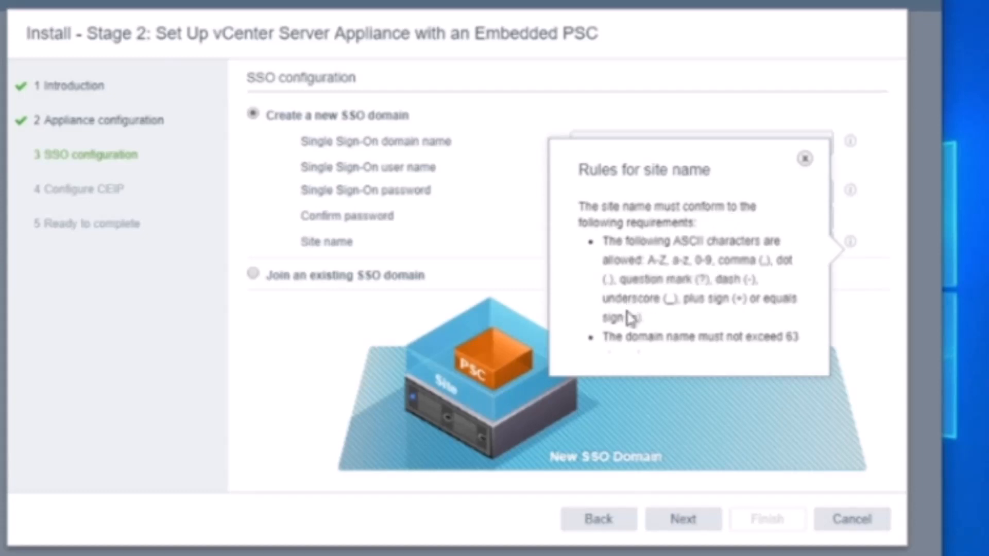
left_click(307, 333)
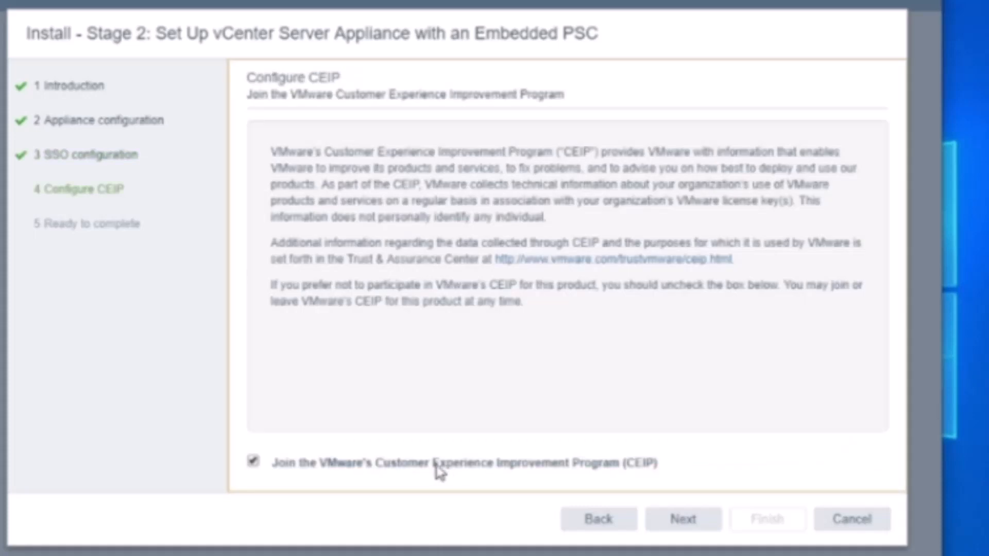
Step: Opt out of VMware's Customer Experience Improvement Program and finish the stage 2 wizard, confirming the start of the appliance setup
left_click(434, 465)
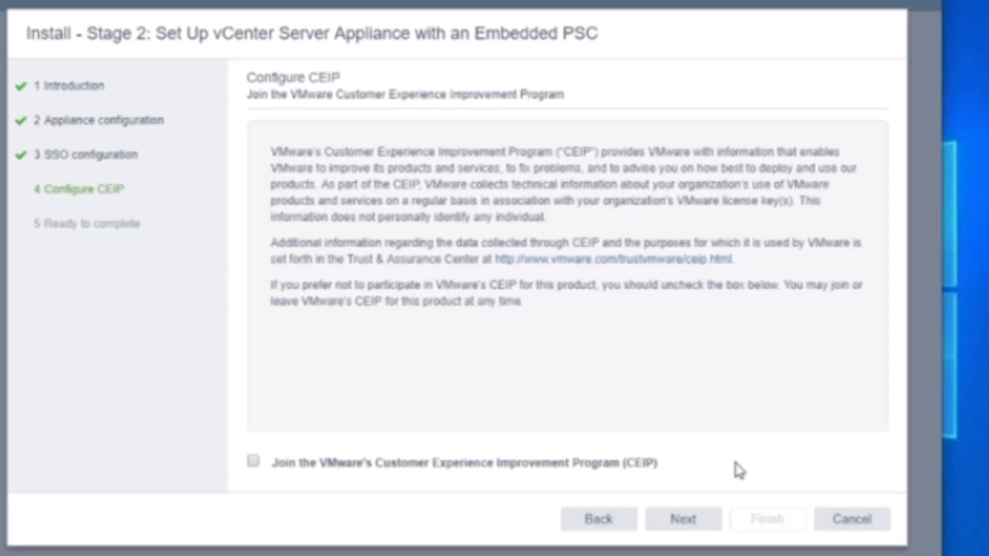
left_click(689, 523)
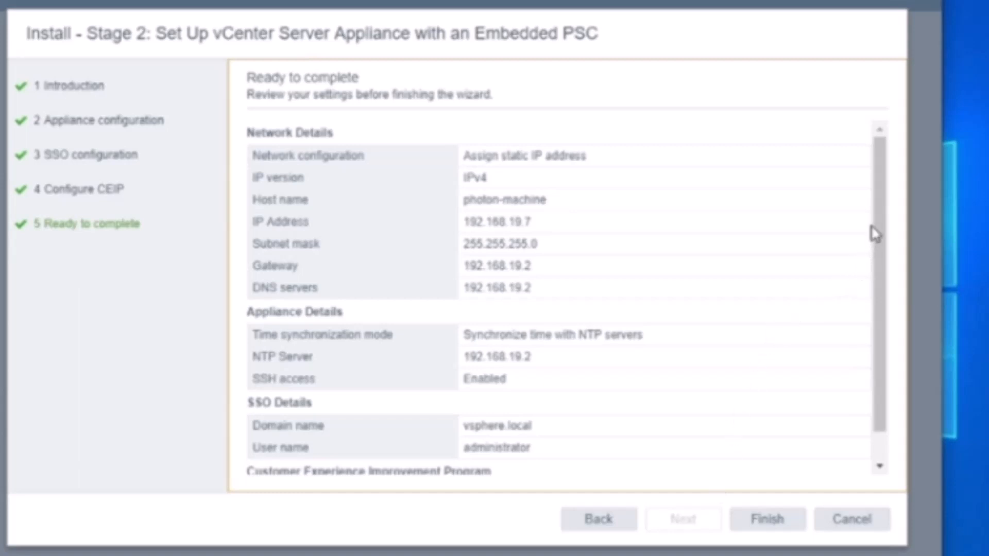
left_click_drag(879, 227, 886, 203)
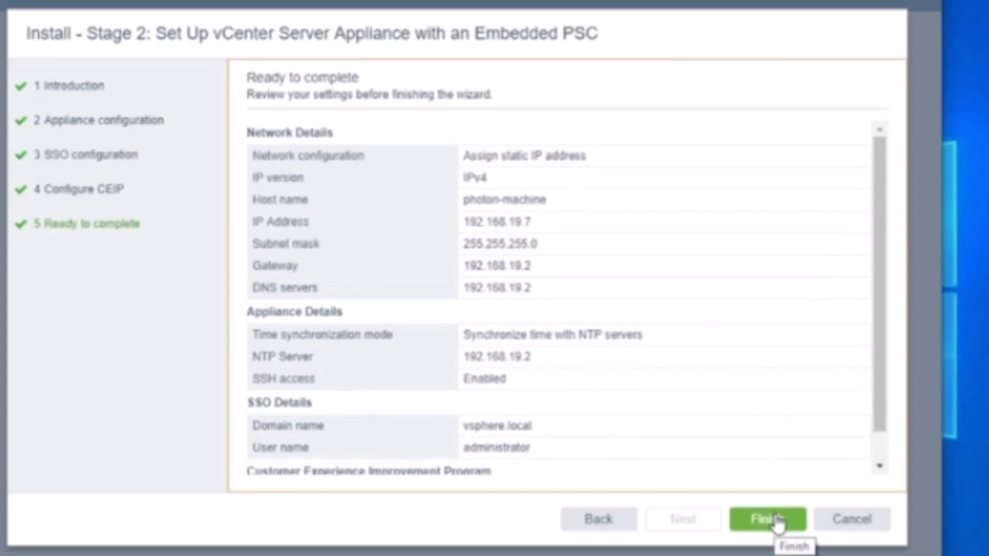
left_click(777, 521)
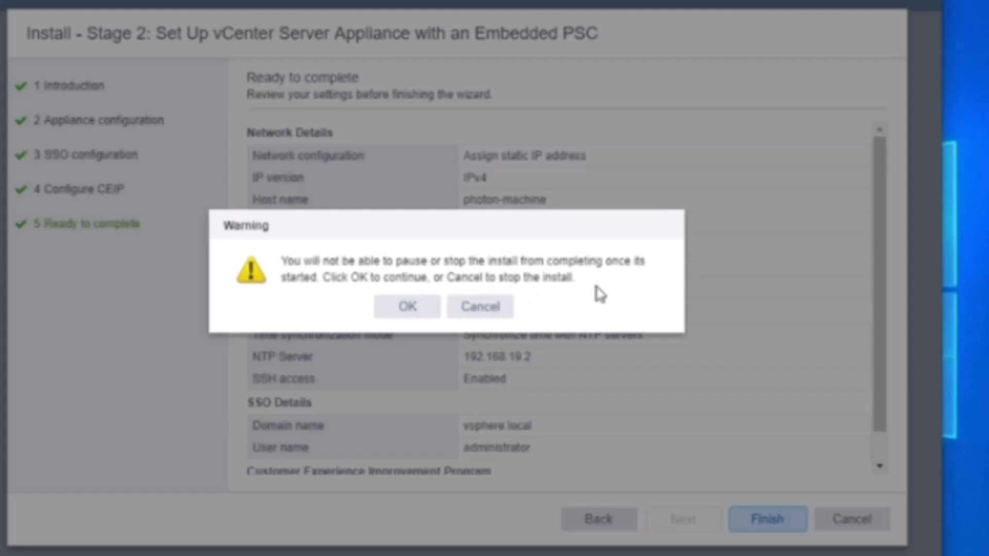
left_click(414, 309)
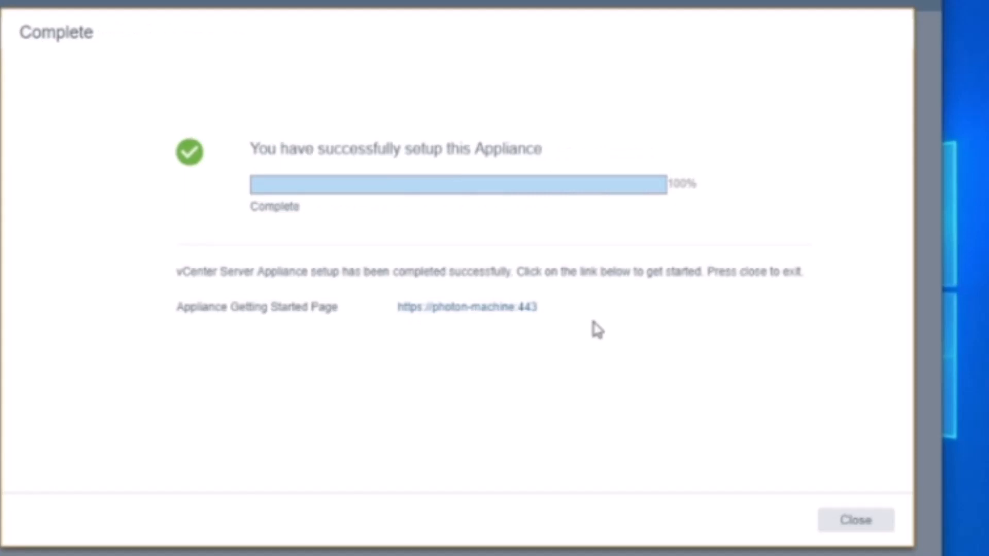
left_click(414, 309)
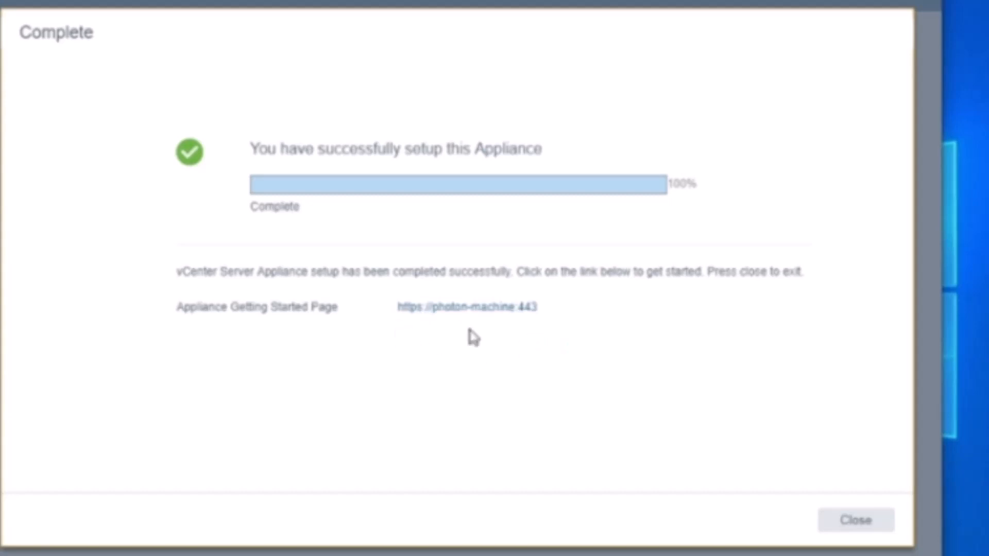